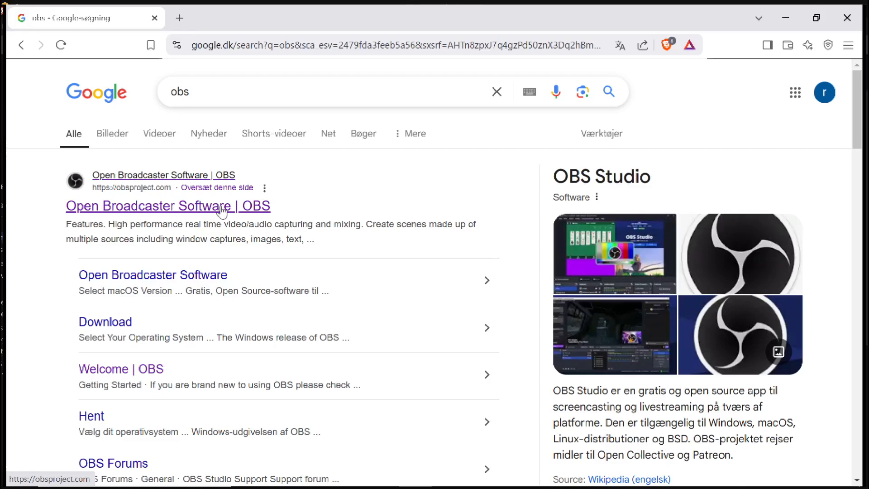
# - Open the OBS website from the search results and request the Windows installer, declining to save another copy
pyautogui.click(222, 210)
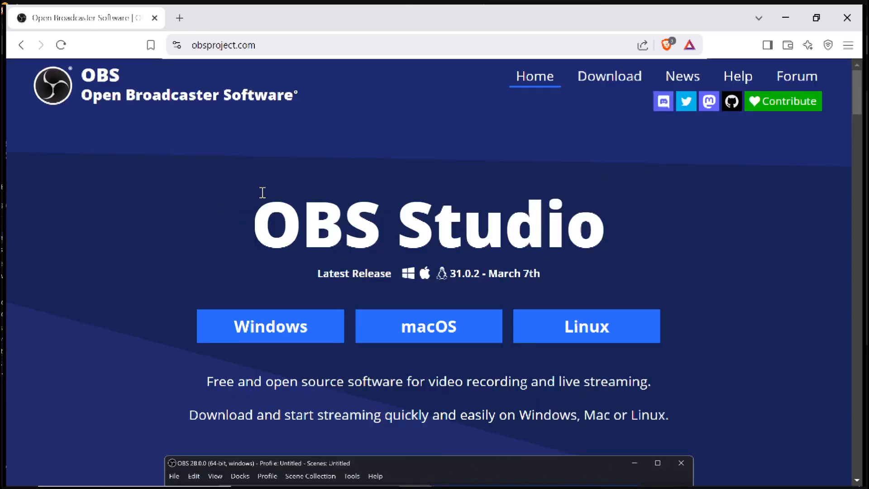
pyautogui.click(257, 328)
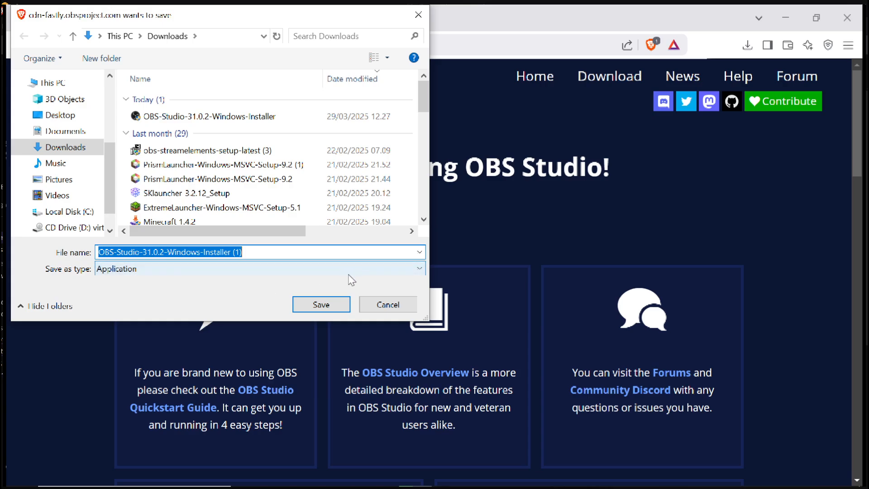
pyautogui.click(406, 305)
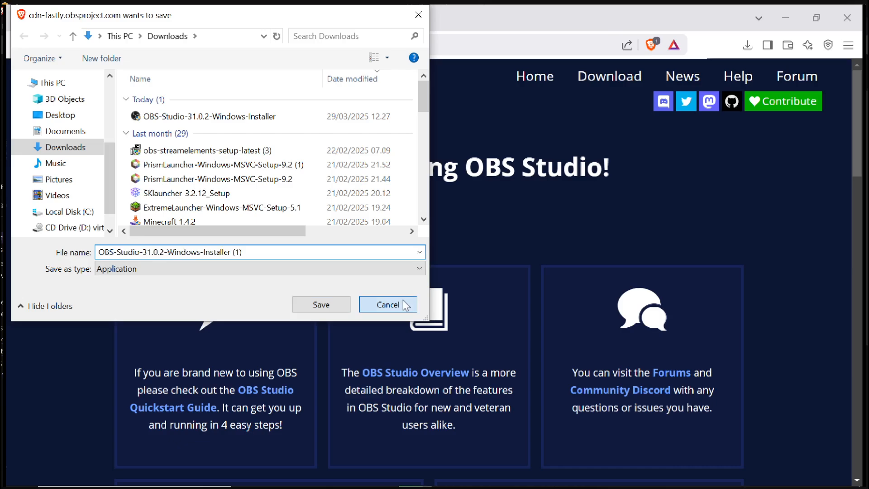
# - Launch the already downloaded OBS-Studio-31.0.2 Windows installer from the recent downloads and allow it to make changes to the device
pyautogui.click(747, 45)
pyautogui.moveTo(700, 121)
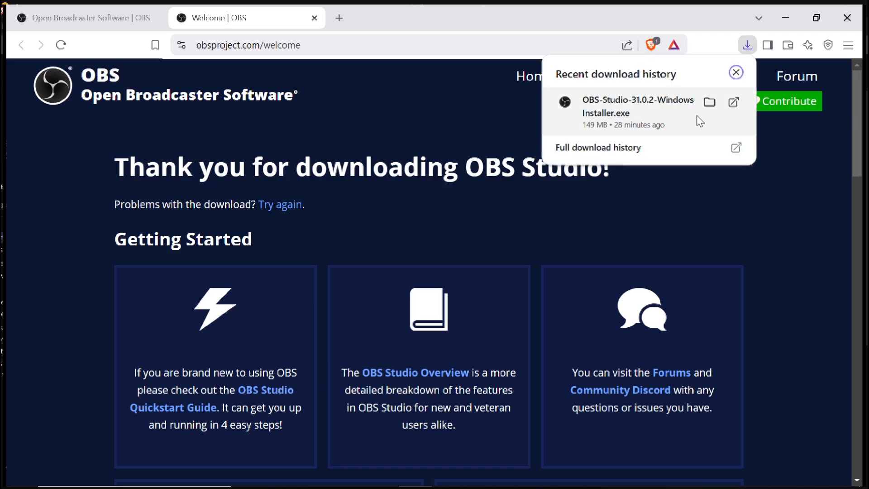
pyautogui.click(734, 101)
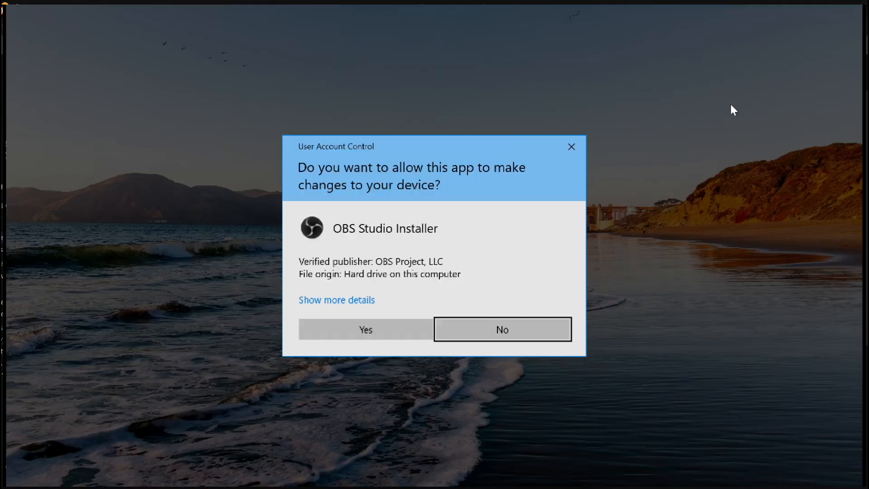
pyautogui.click(371, 325)
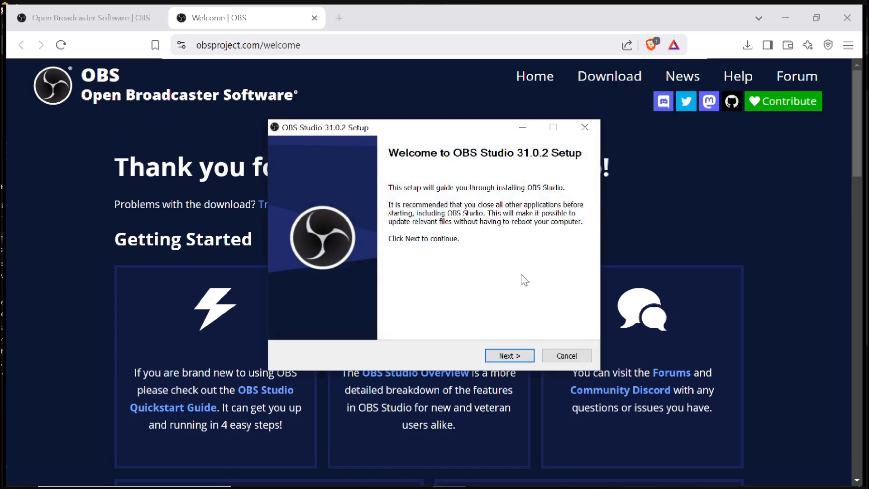
# - Install OBS Studio 31.0.2 in the default C:\Program Files\obs-studio folder and show the installation details
pyautogui.click(507, 356)
pyautogui.click(509, 356)
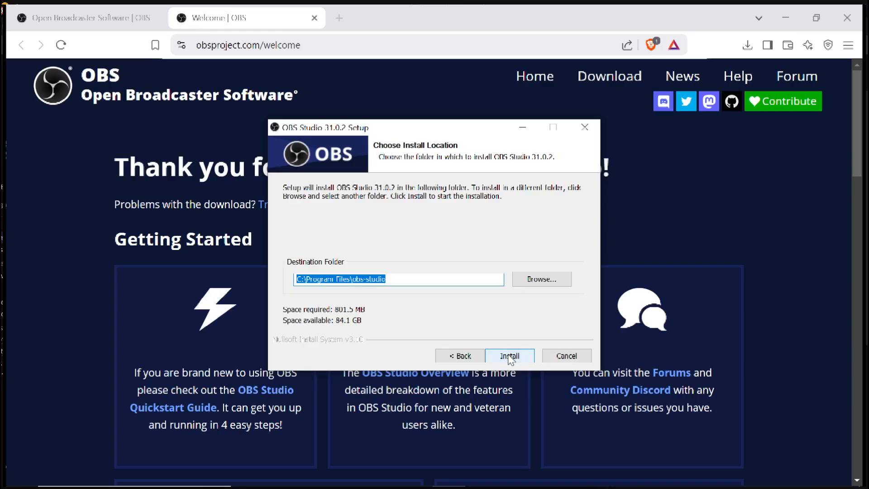
pyautogui.click(510, 356)
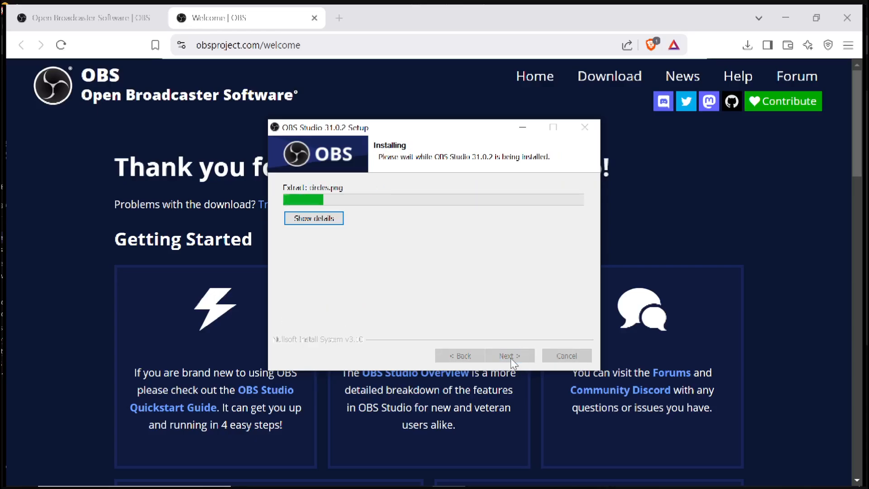
pyautogui.click(308, 219)
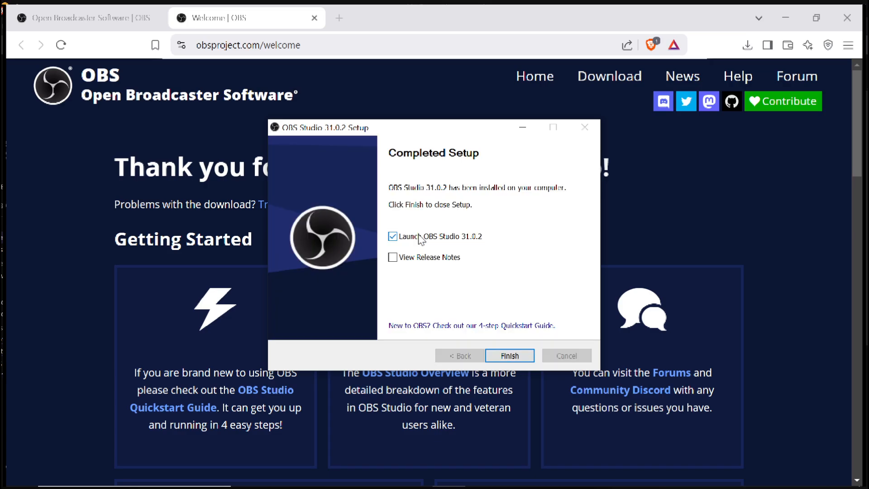
# - Finish the setup with OBS Studio set to launch, allow it to make changes, and close the browser
pyautogui.click(510, 356)
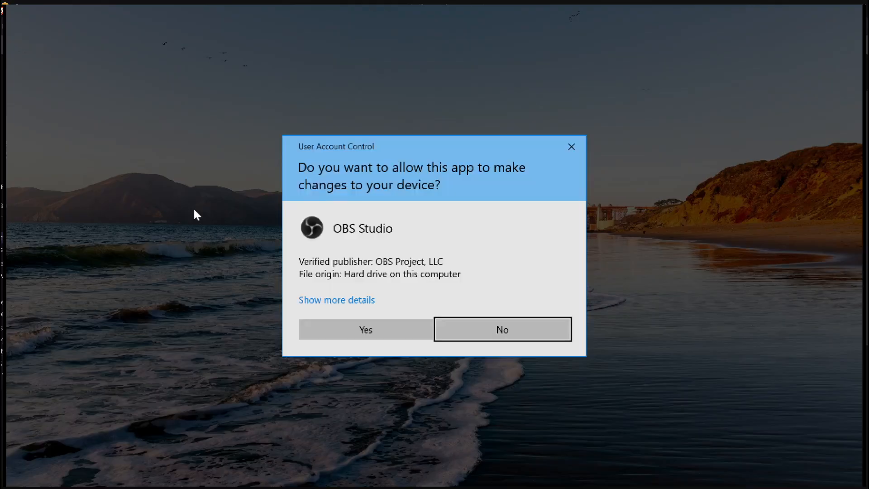
pyautogui.click(335, 325)
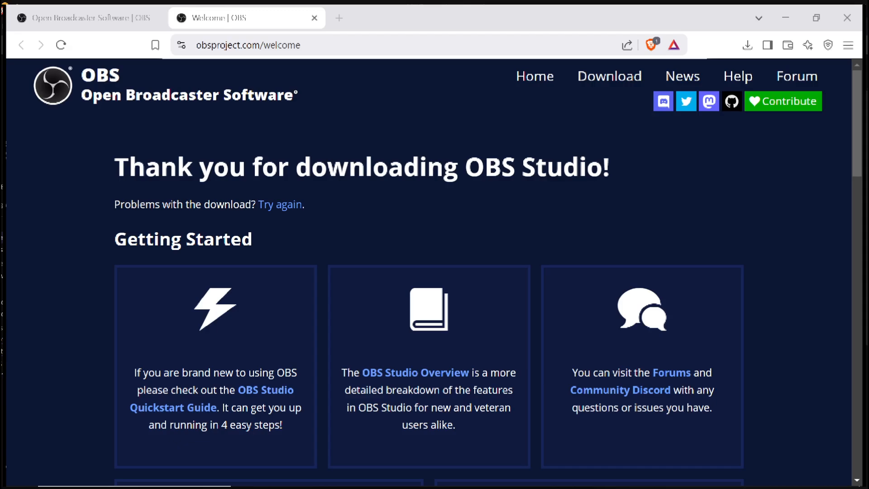
pyautogui.click(847, 17)
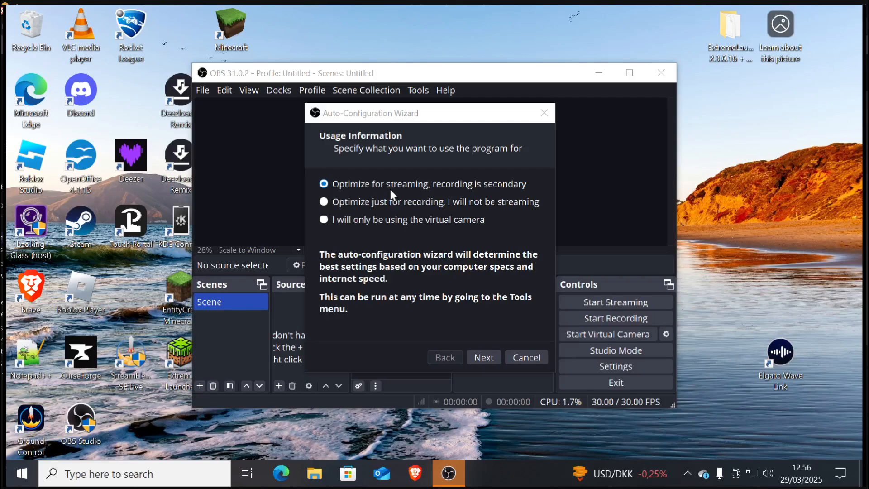
pyautogui.click(484, 357)
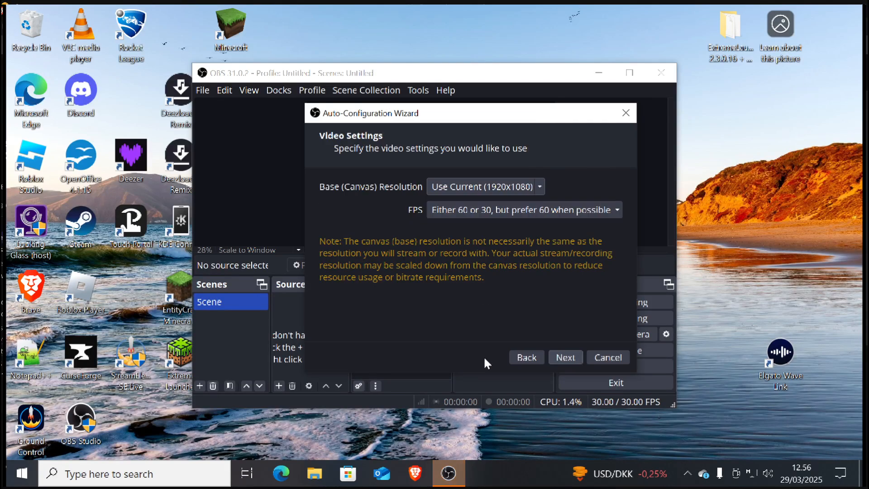
pyautogui.click(549, 211)
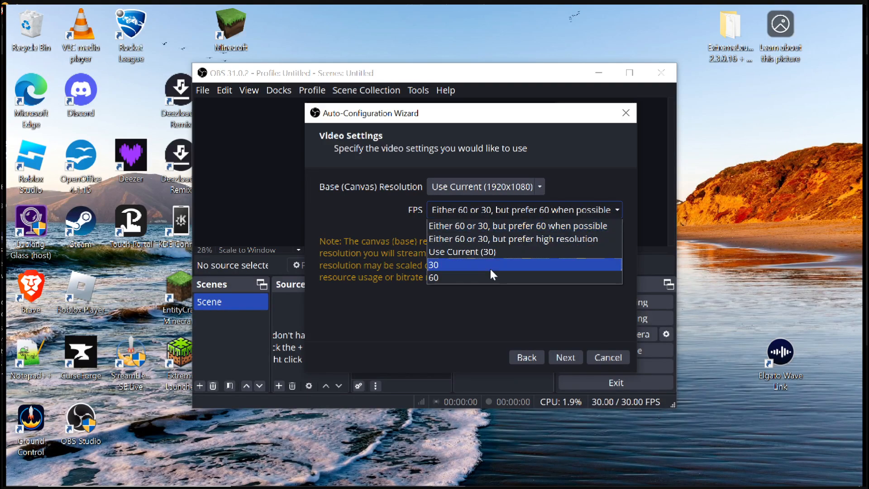
pyautogui.click(479, 275)
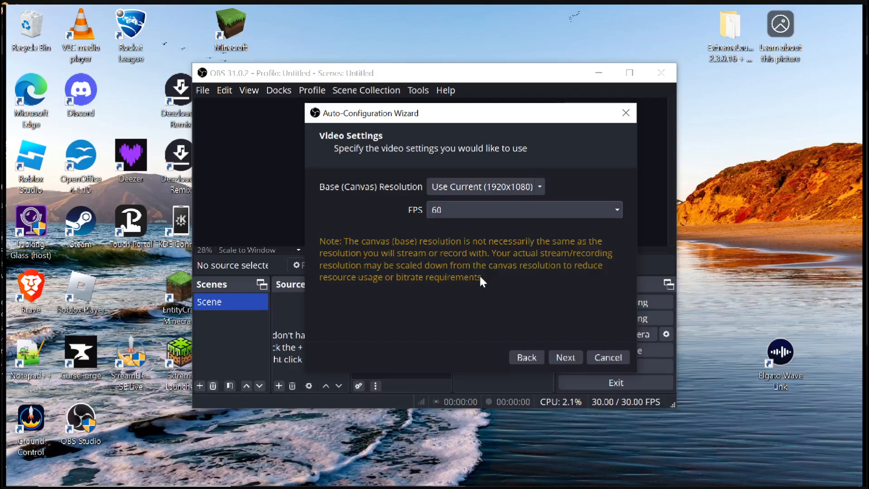
pyautogui.click(528, 209)
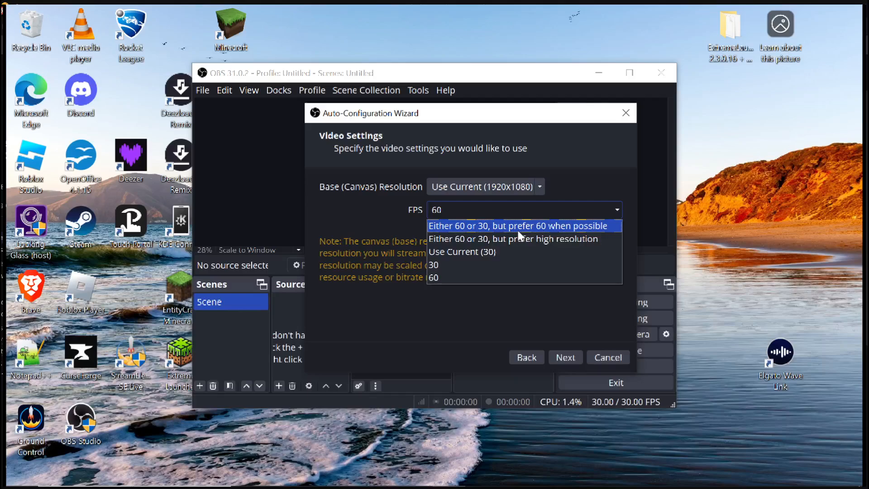
pyautogui.click(454, 277)
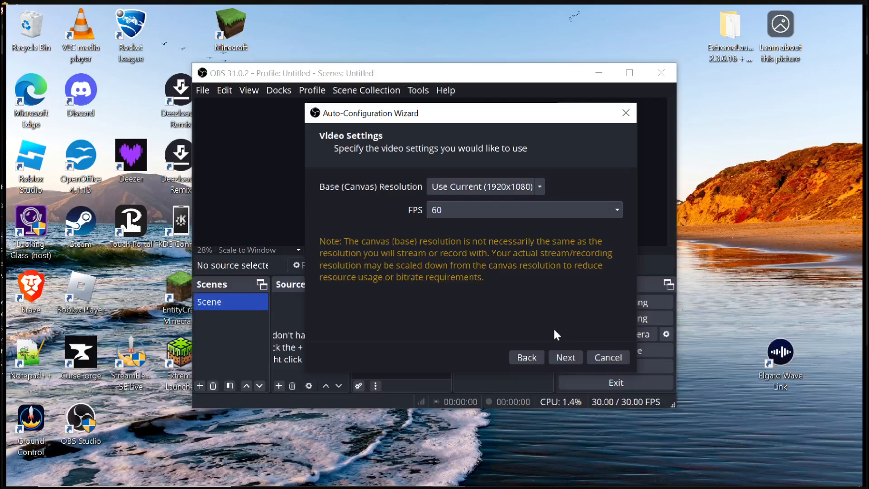
pyautogui.click(569, 359)
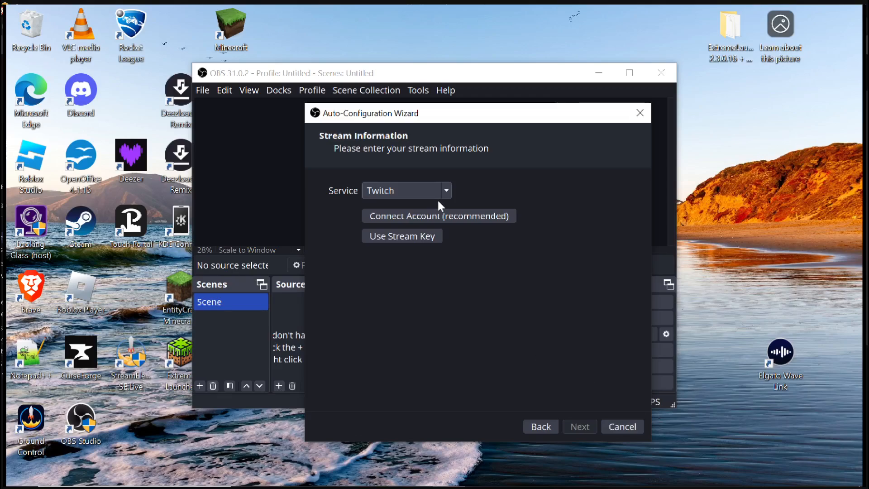
pyautogui.click(455, 216)
# - Cancel the Auto-Configuration Wizard and maximize the OBS window
pyautogui.click(615, 425)
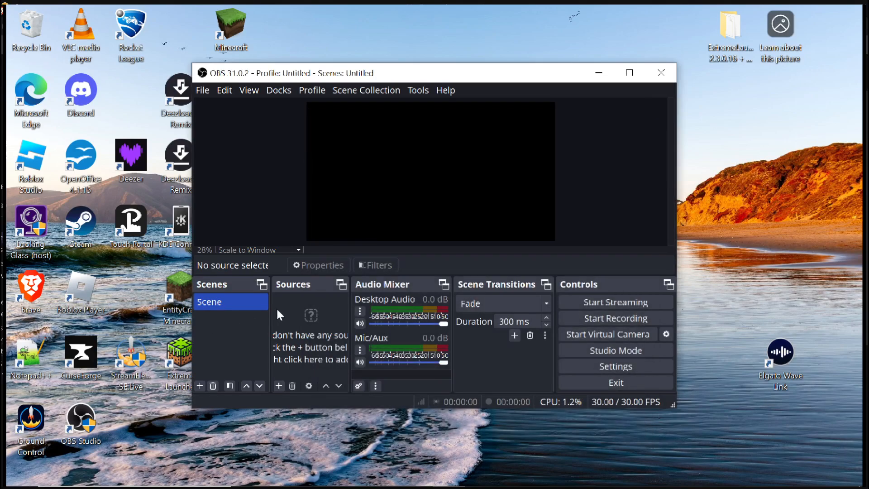
pyautogui.click(627, 73)
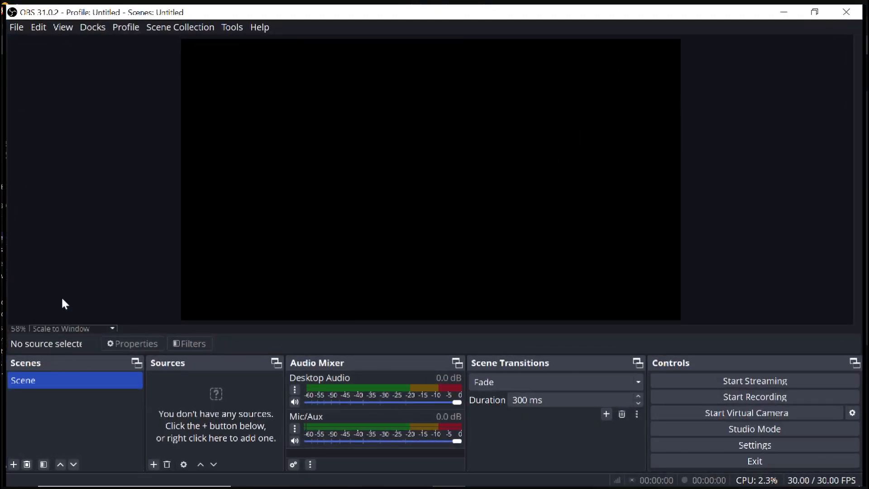
# - Set the global Desktop Audio and Mic/Auxiliary Audio devices to Disabled in the audio settings and apply the change
pyautogui.click(23, 28)
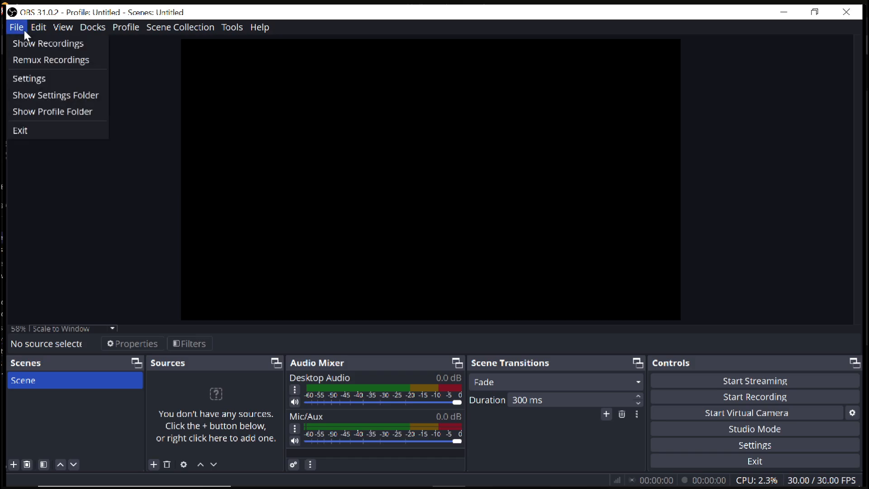
pyautogui.click(48, 82)
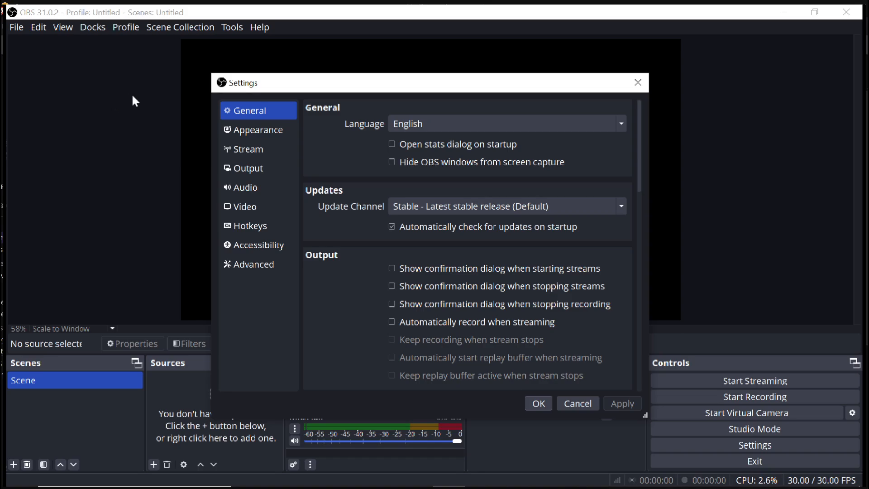
pyautogui.click(263, 193)
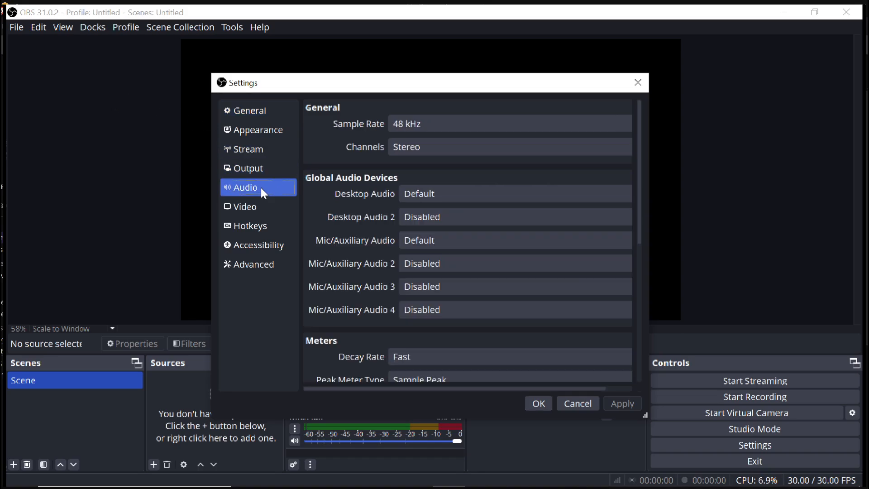
pyautogui.click(470, 195)
pyautogui.click(457, 208)
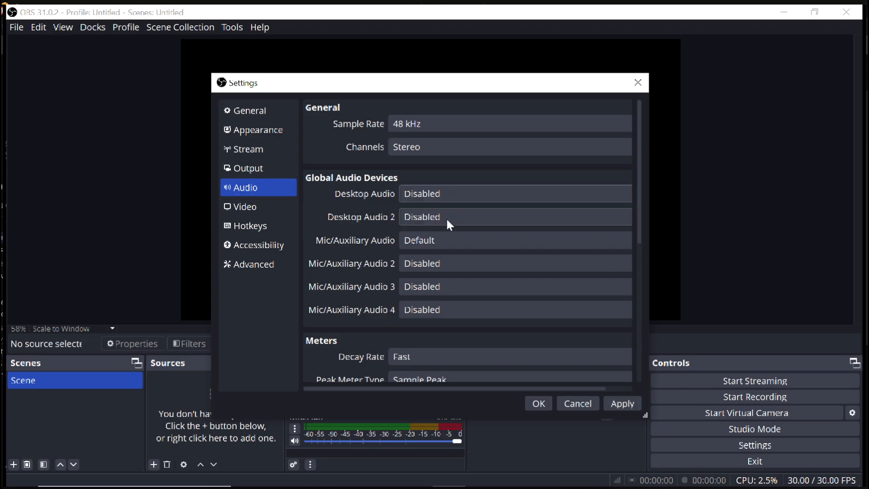
pyautogui.click(415, 240)
pyautogui.click(435, 253)
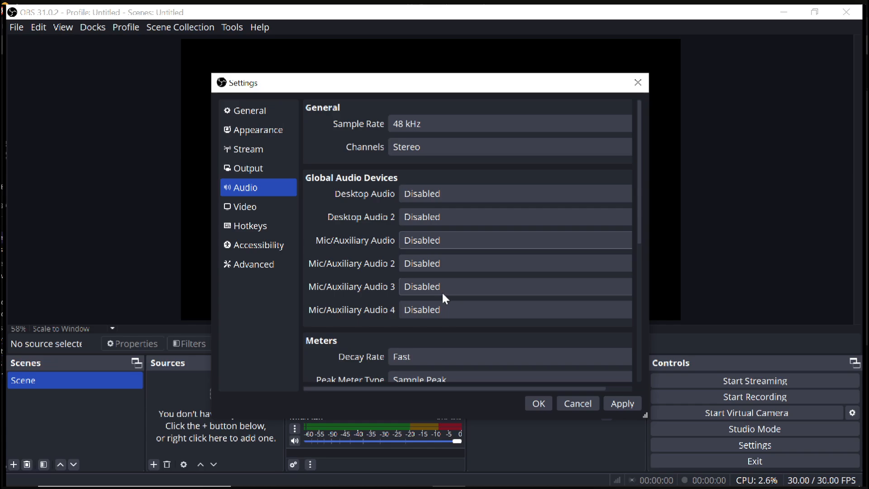
pyautogui.click(620, 408)
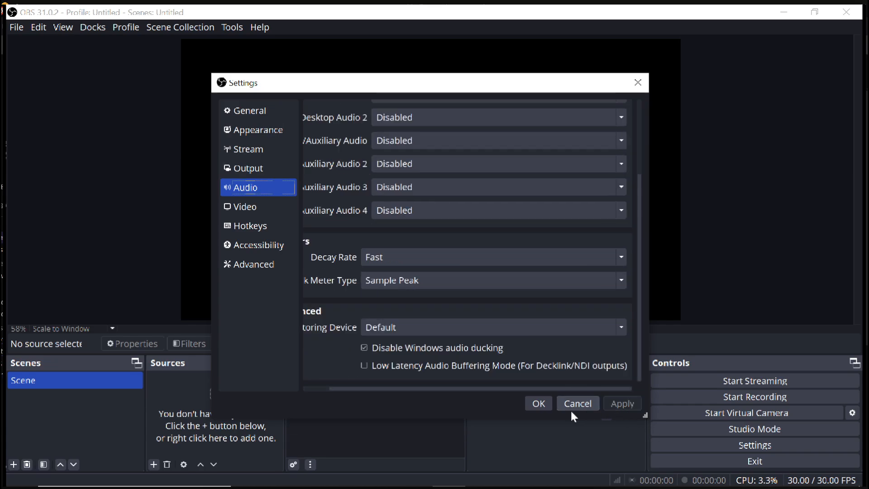
pyautogui.click(532, 408)
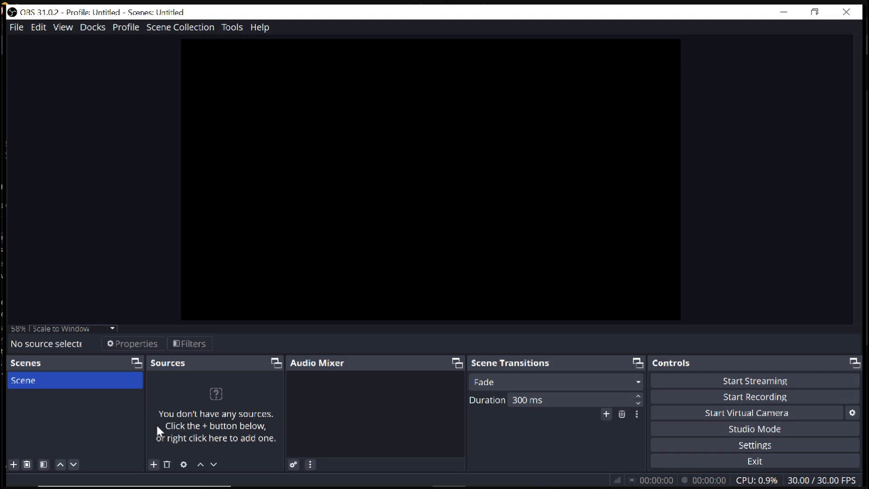
# - Add an Audio Input Capture source to the scene with Line In (High Definition Audio Device) as its device
pyautogui.click(154, 464)
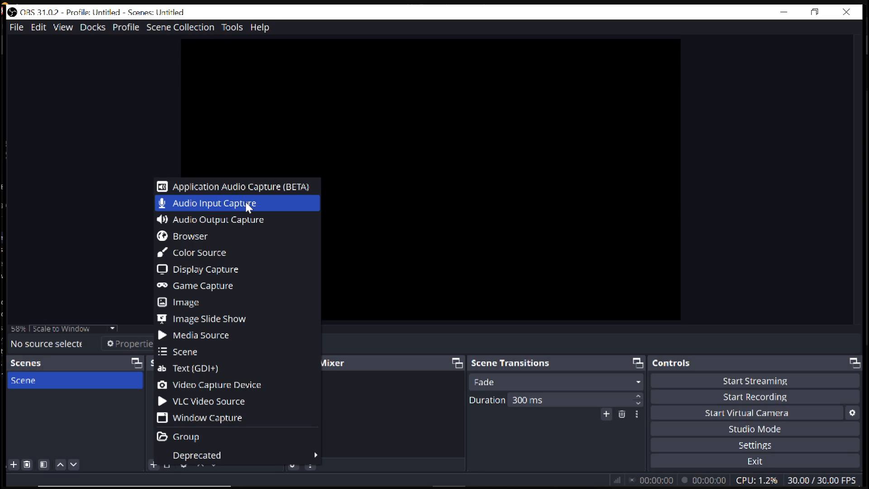
pyautogui.click(273, 204)
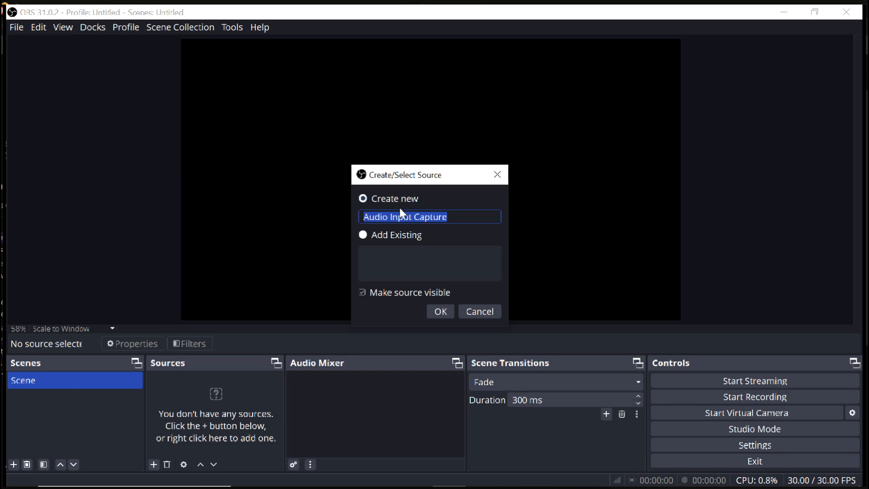
pyautogui.click(440, 311)
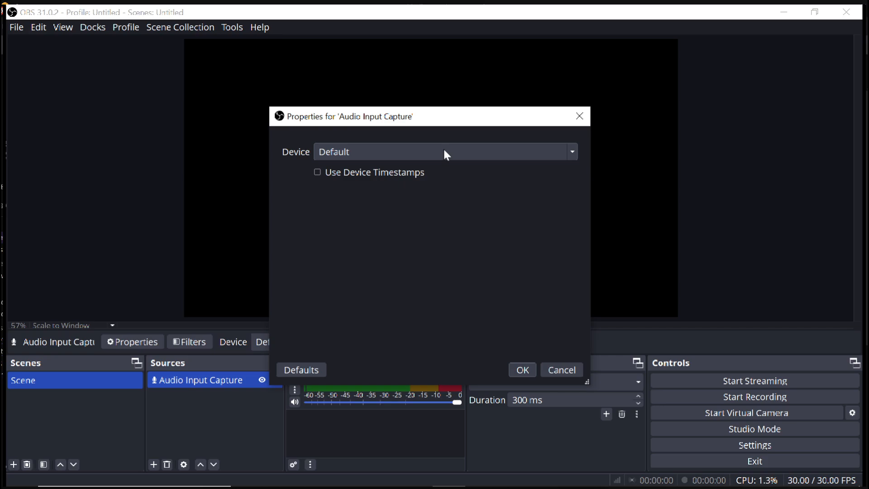
pyautogui.click(446, 155)
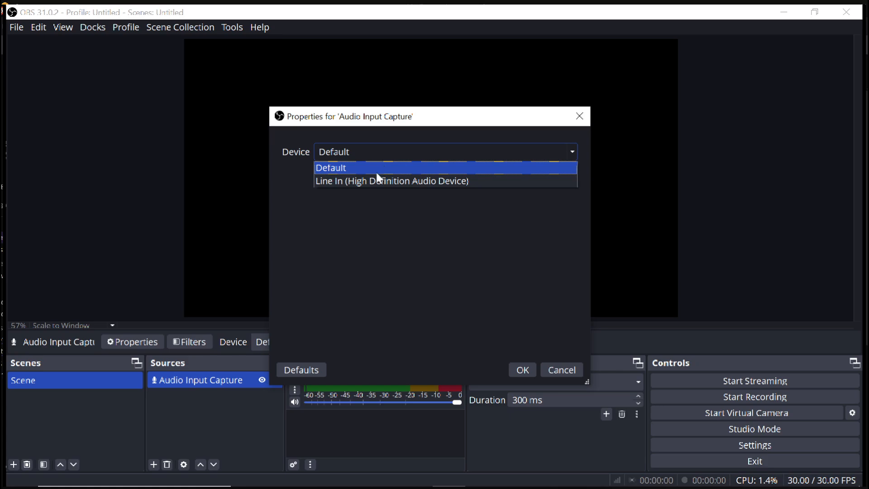
pyautogui.click(363, 183)
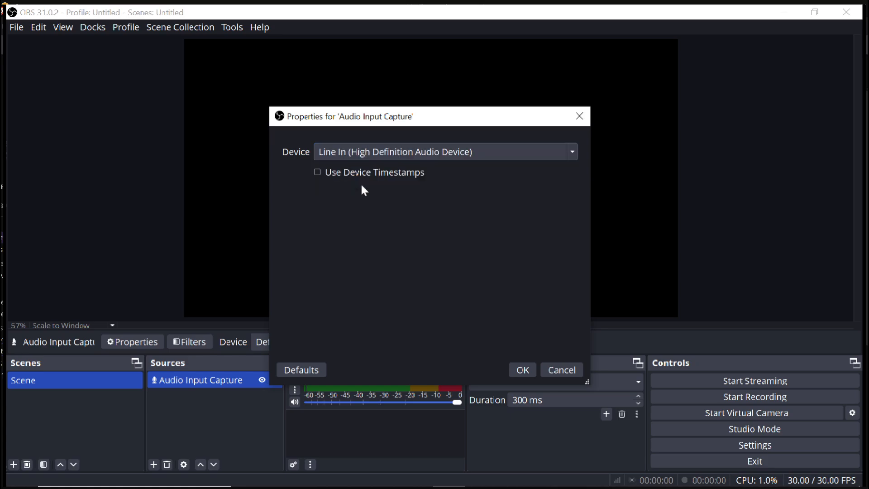
pyautogui.click(521, 371)
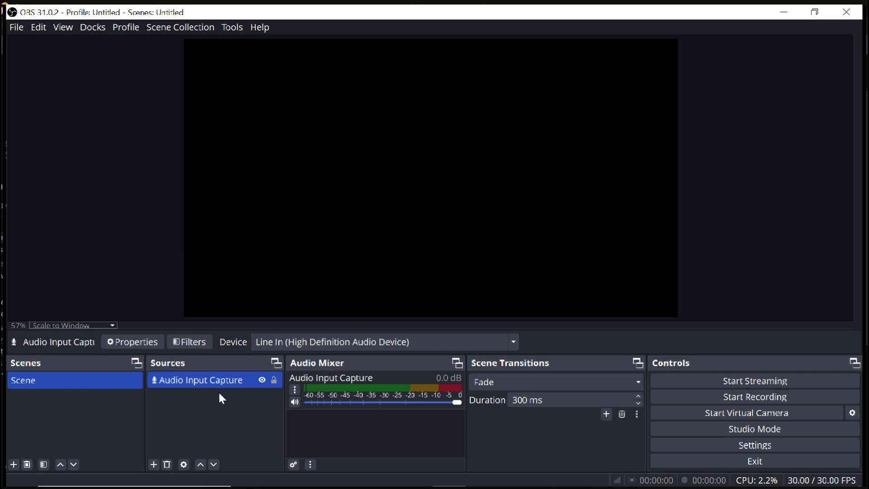
# - Begin adding an Application Audio Capture (BETA) source to the scene, and launch Discord with its window minimized
pyautogui.click(154, 463)
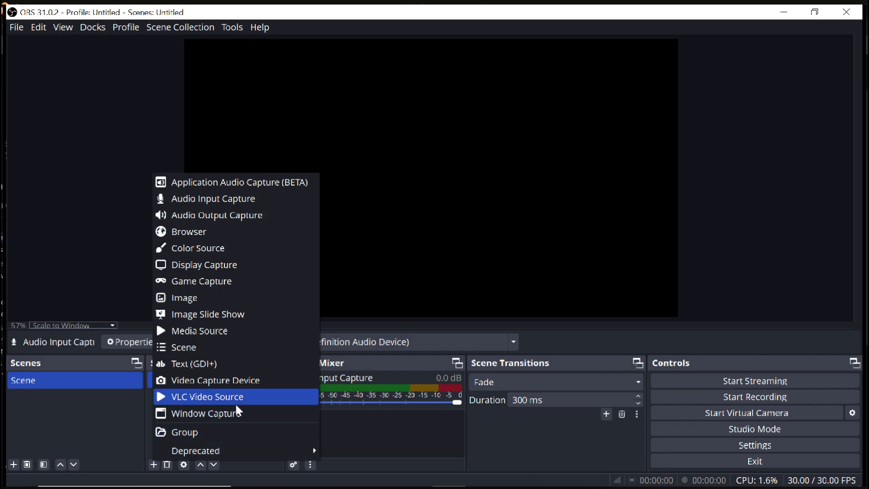
pyautogui.click(240, 186)
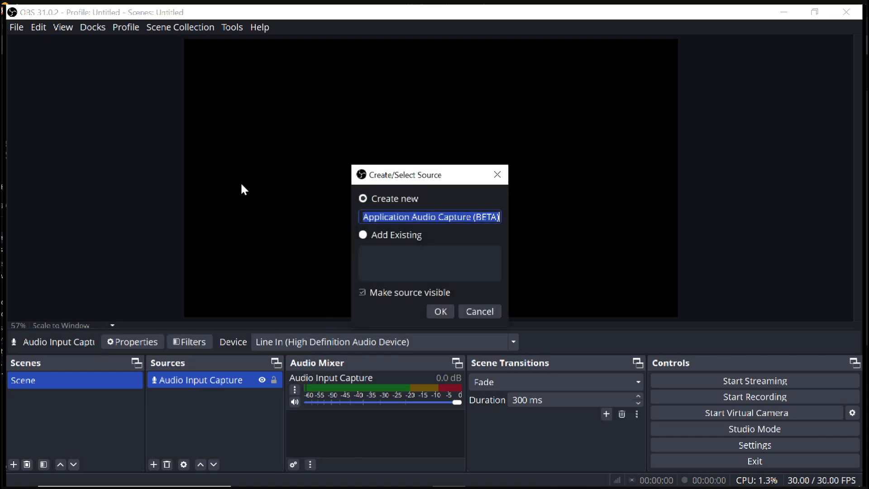
pyautogui.moveTo(280, 484)
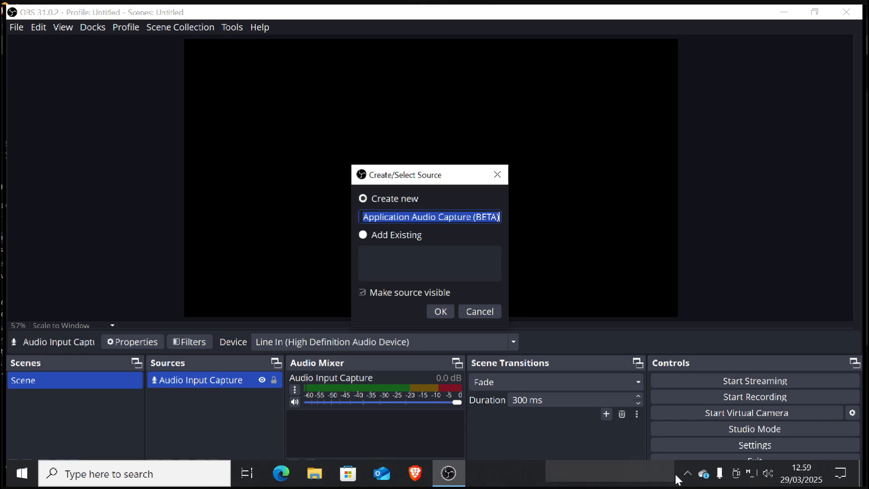
pyautogui.click(688, 480)
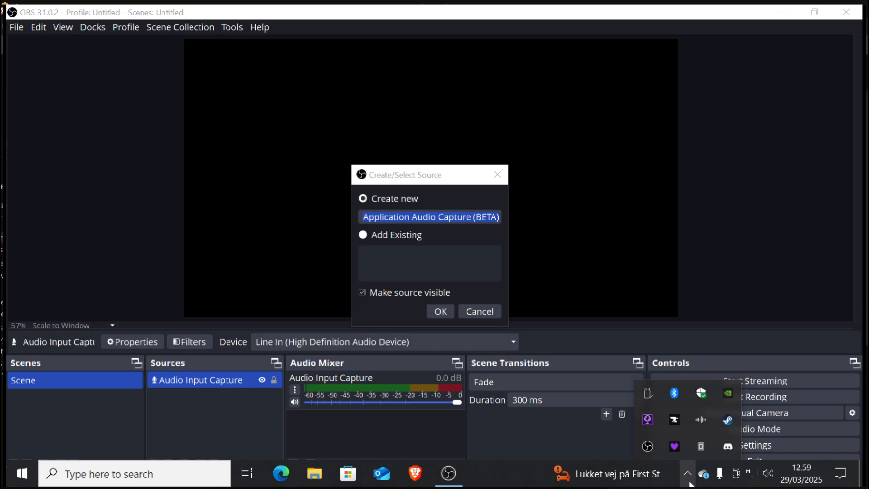
pyautogui.click(687, 480)
pyautogui.click(15, 471)
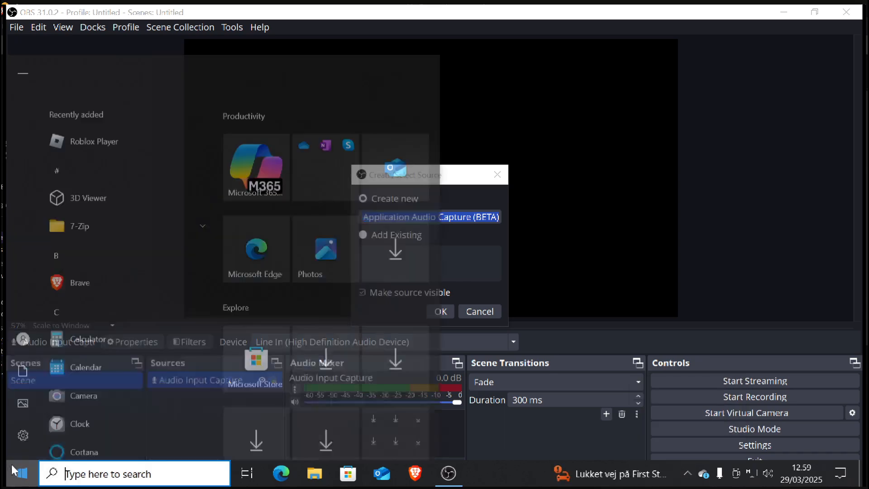
pyautogui.write('di')
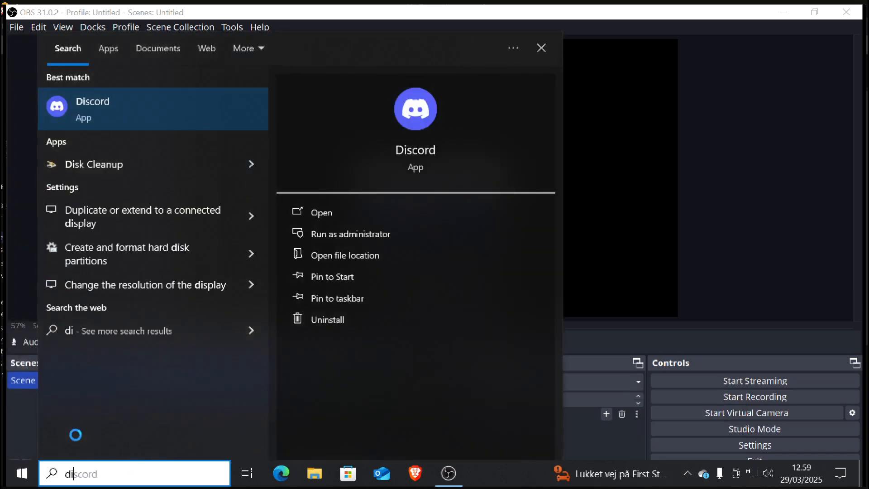
pyautogui.write('s')
pyautogui.press('Return')
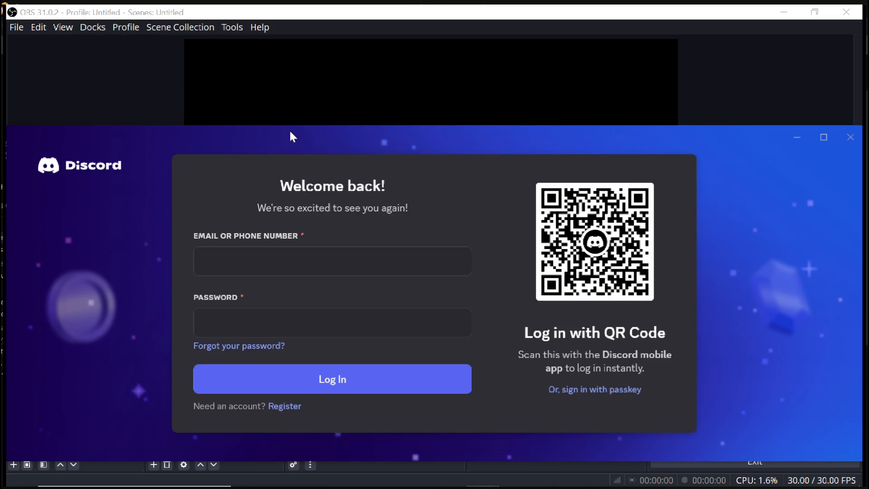
pyautogui.click(796, 138)
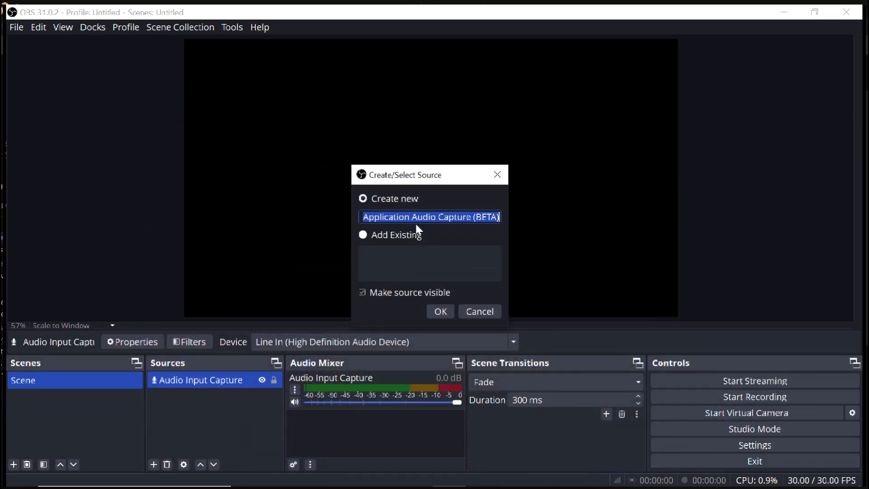
# - Name the new application audio source discord and create it
pyautogui.write('di')
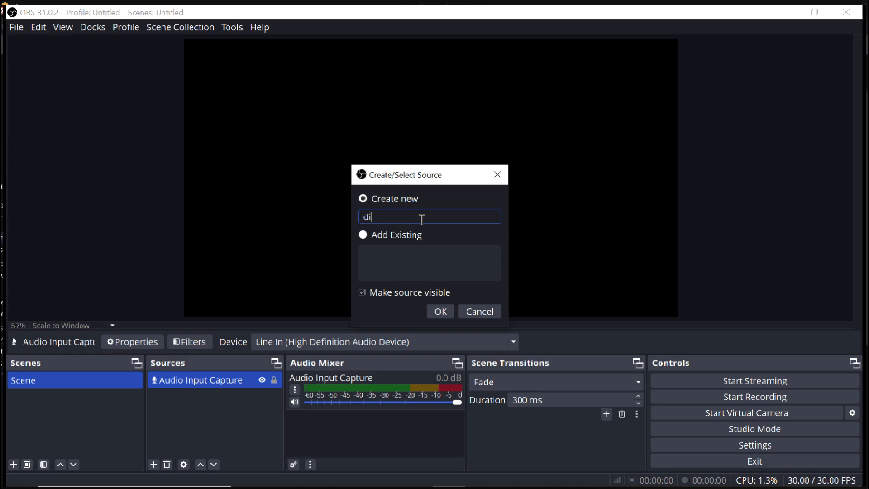
pyautogui.write('scord')
pyautogui.click(445, 312)
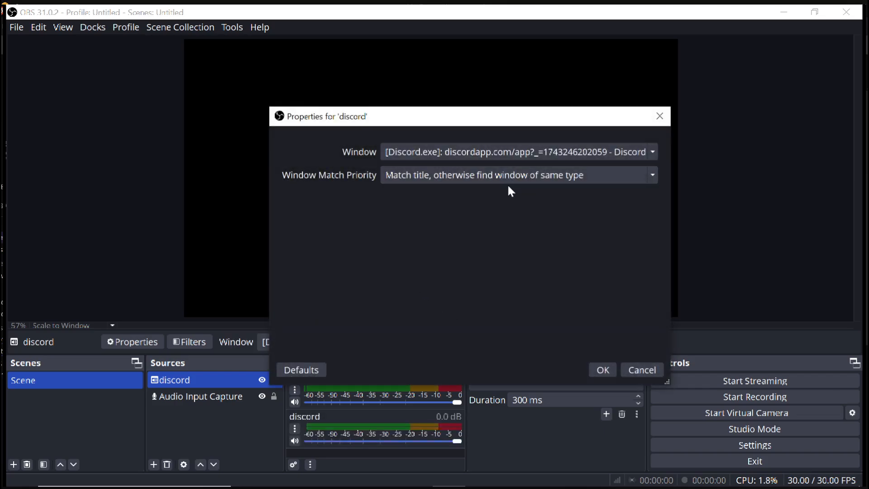
# - Keep the Discord window as the audio target, set Window Match Priority to Match title, otherwise find window of same executable, and accept the properties
pyautogui.click(531, 150)
pyautogui.click(532, 150)
pyautogui.click(531, 149)
pyautogui.click(531, 149)
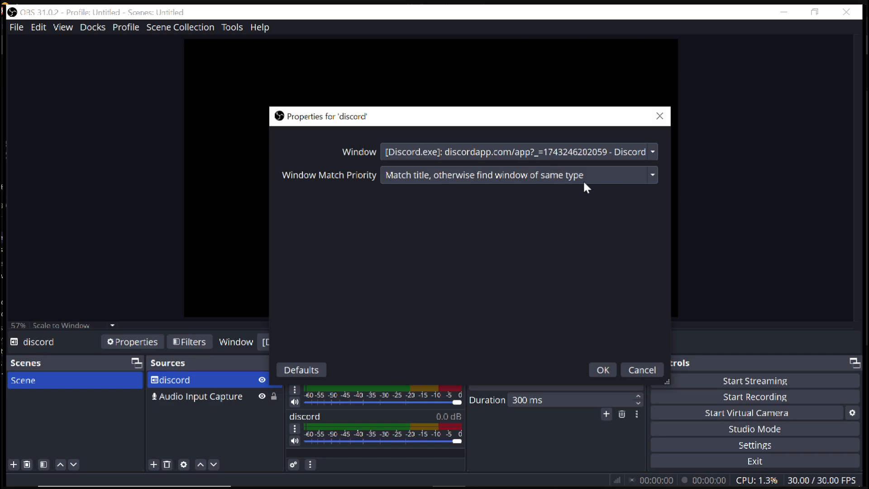
pyautogui.click(604, 180)
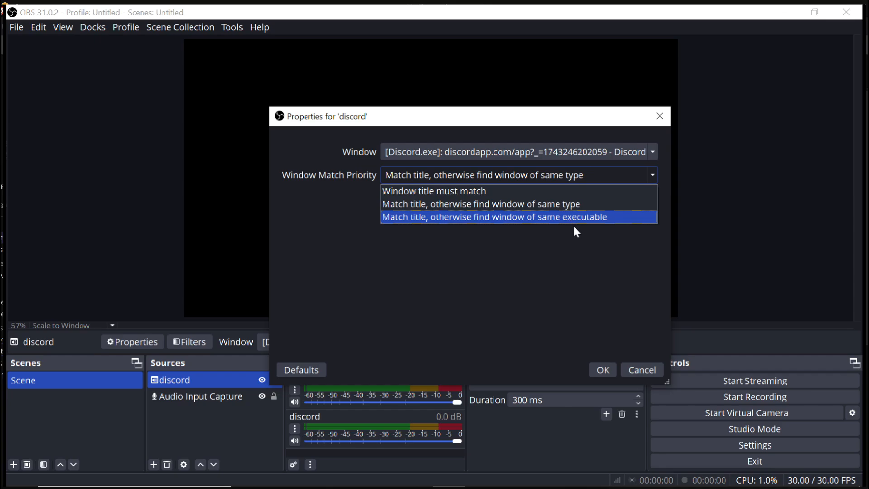
pyautogui.click(587, 220)
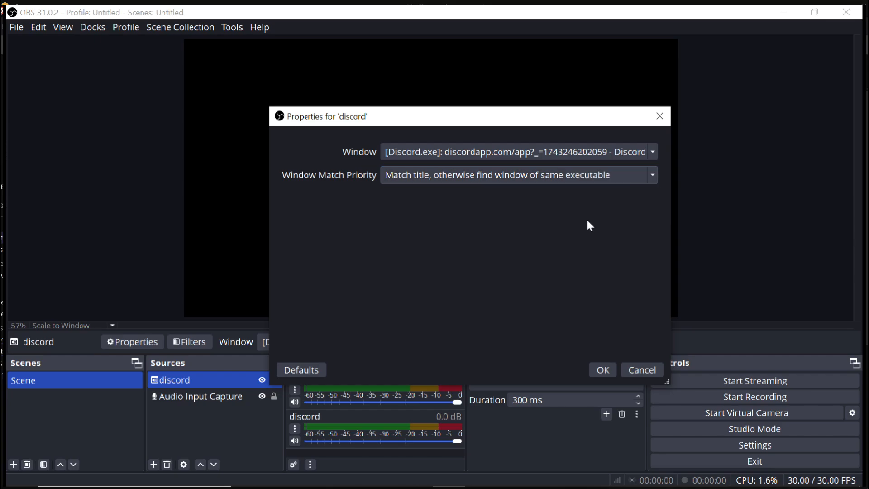
pyautogui.click(605, 370)
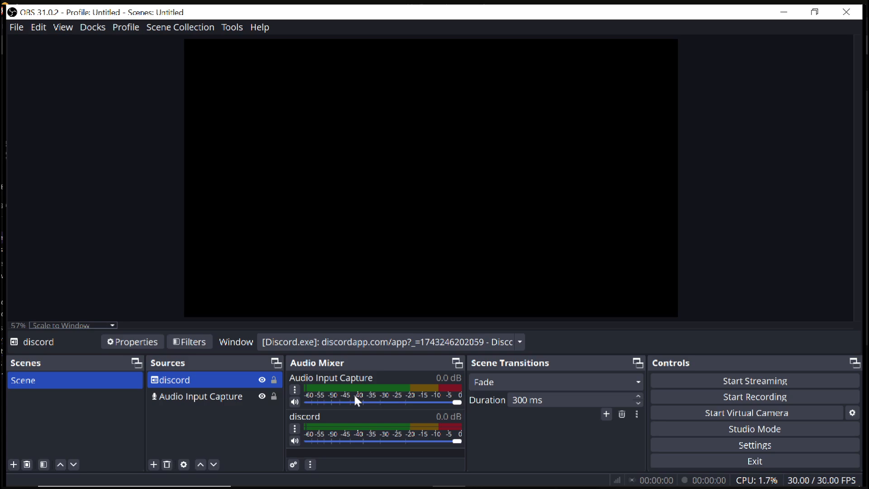
# - Add a Display Capture source to the scene that captures SAMSUNG: 1920x1080 @ 0,0 (Primary Monitor)
pyautogui.click(152, 464)
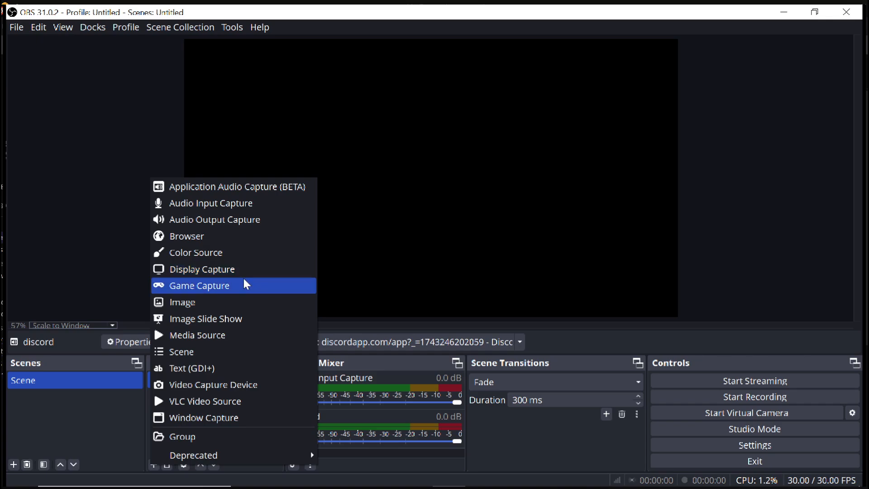
pyautogui.click(256, 271)
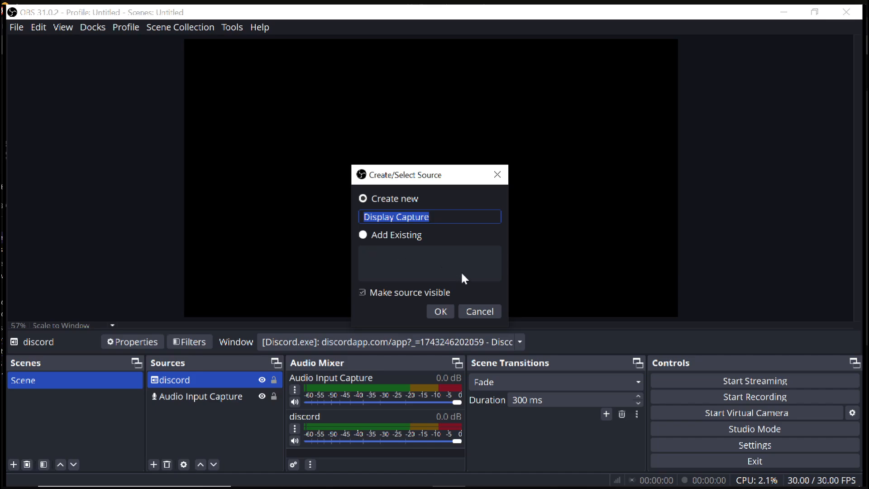
pyautogui.click(439, 313)
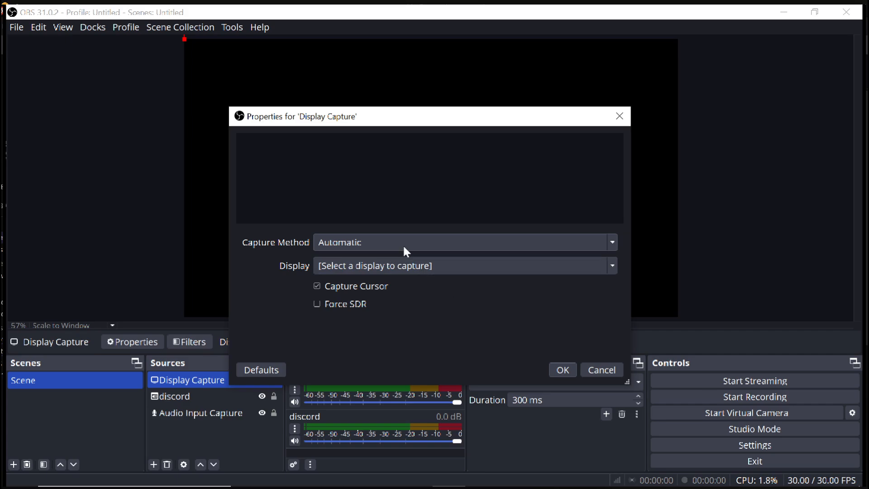
pyautogui.click(385, 260)
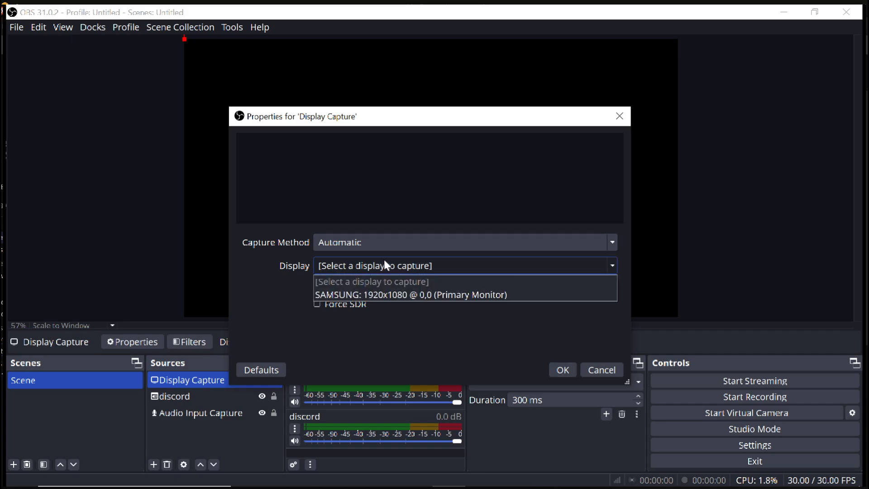
pyautogui.click(365, 293)
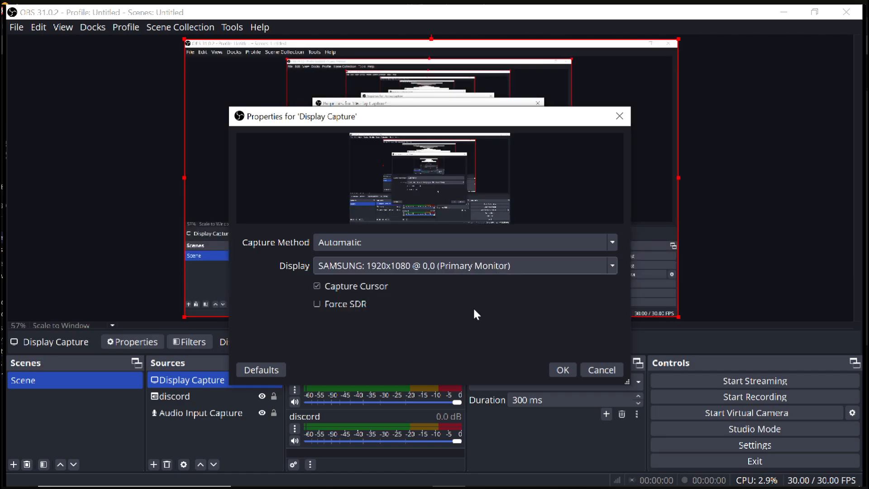
pyautogui.click(560, 373)
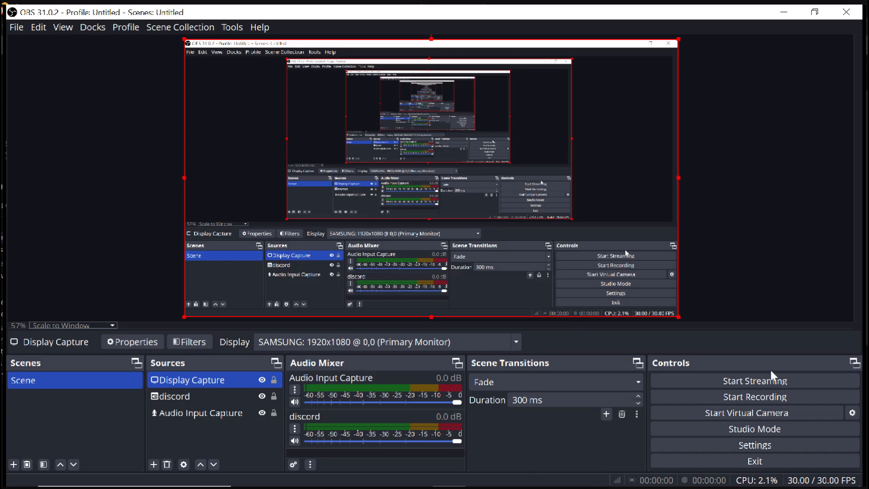
# - Make a short test recording and select the recorded video in the recordings folder
pyautogui.click(751, 397)
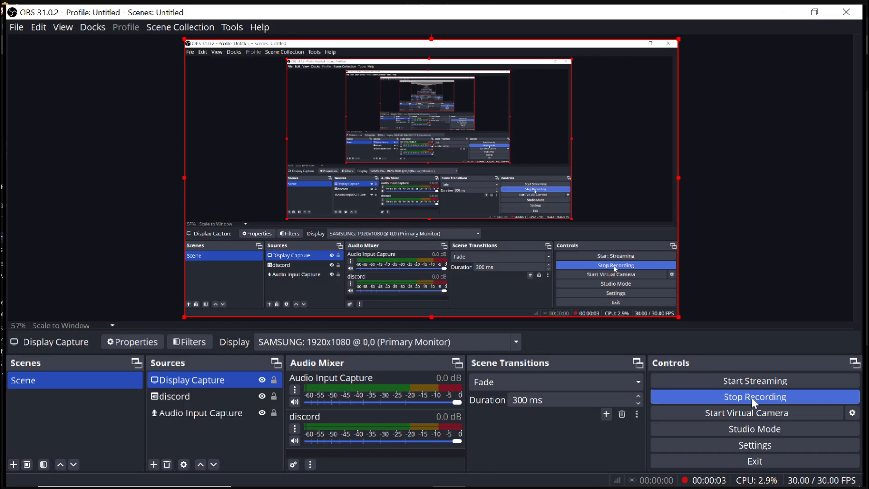
pyautogui.click(685, 397)
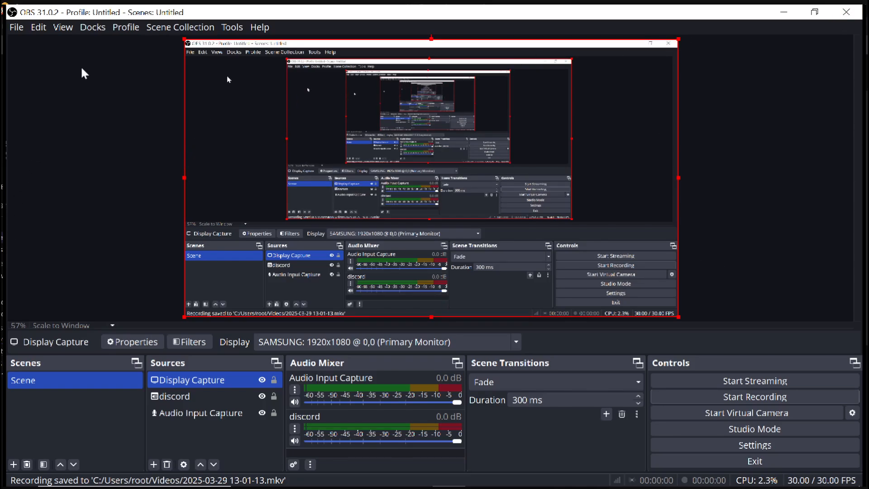
pyautogui.click(16, 26)
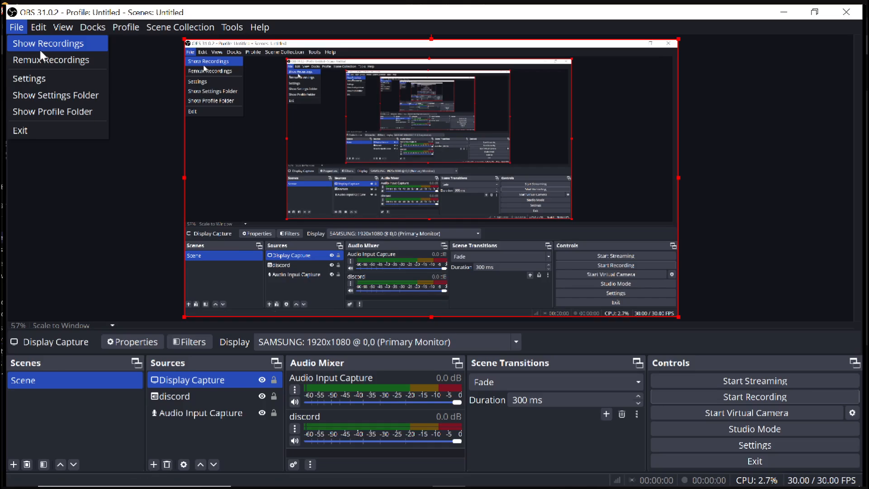
pyautogui.click(40, 50)
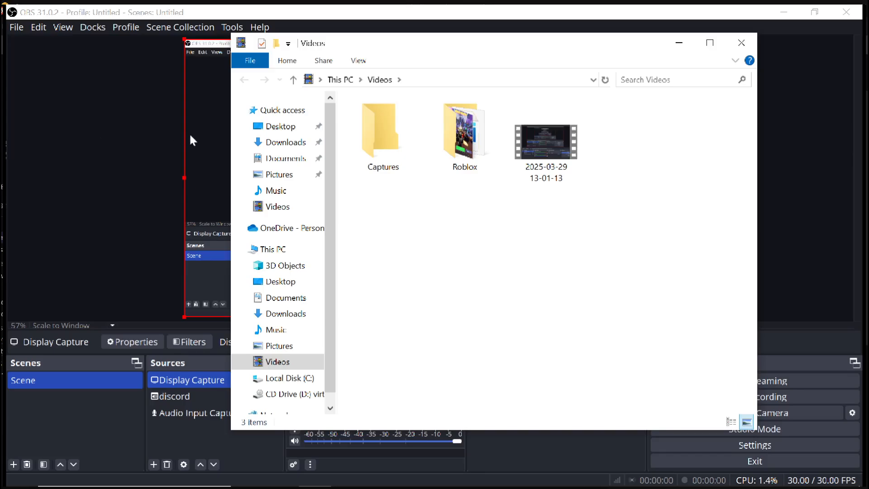
pyautogui.click(555, 155)
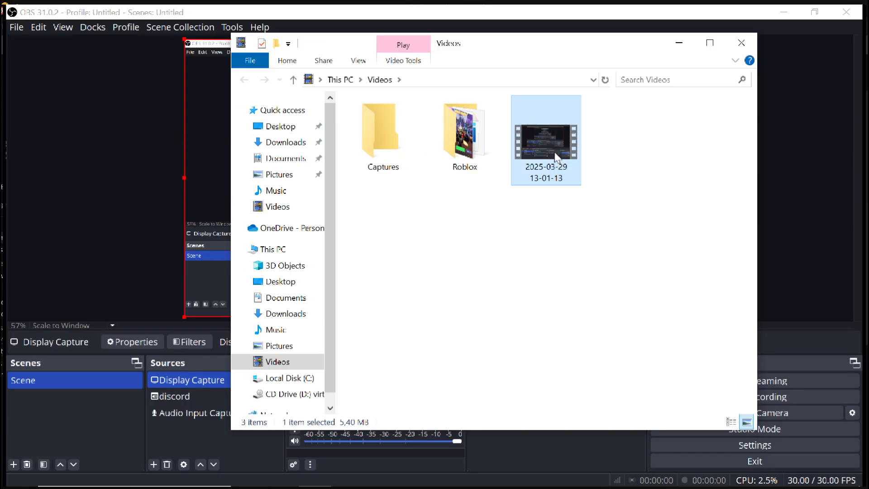
# - Close OBS and Discord, and arrange the Videos folder and the Brave browser side by side
pyautogui.click(844, 13)
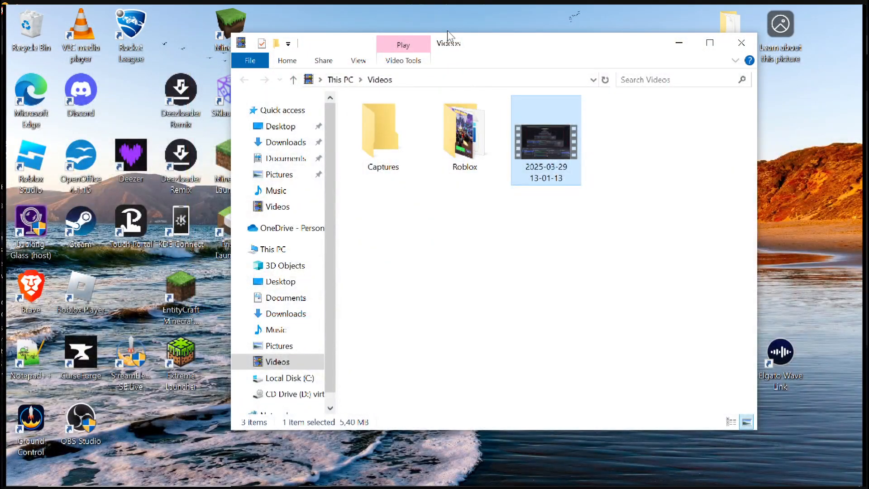
pyautogui.moveTo(485, 47); pyautogui.dragTo(2, 93)
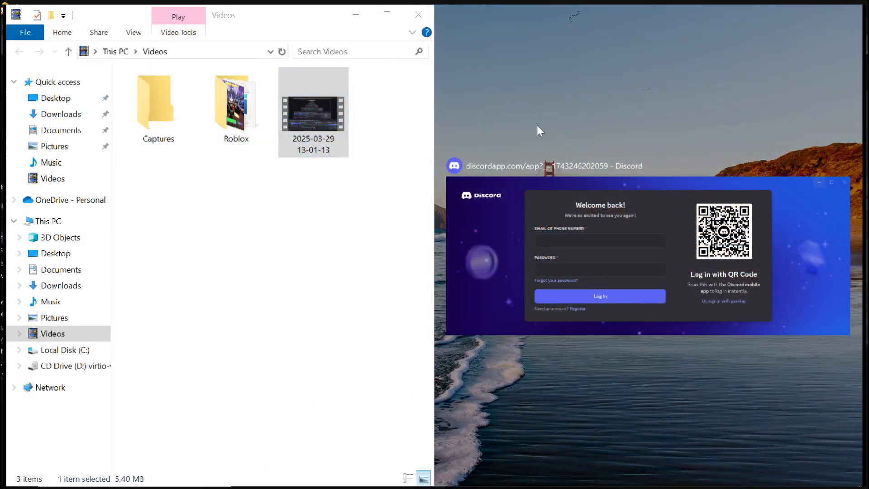
pyautogui.moveTo(840, 178)
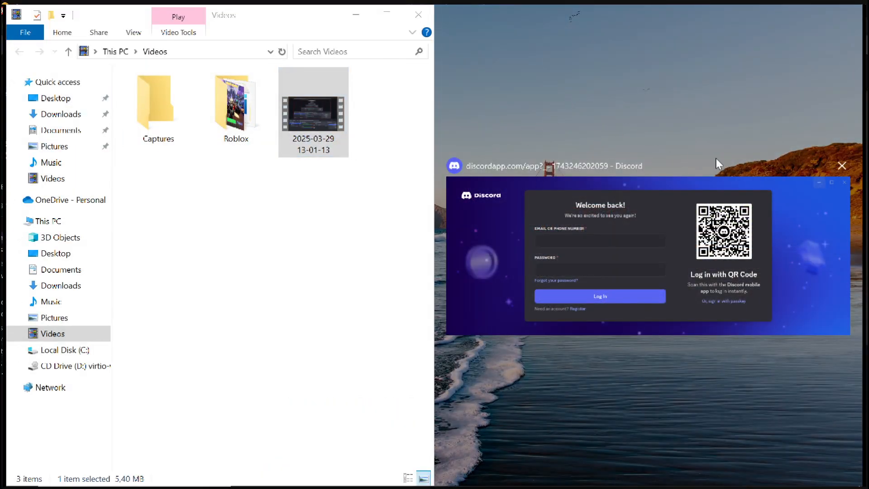
pyautogui.click(840, 175)
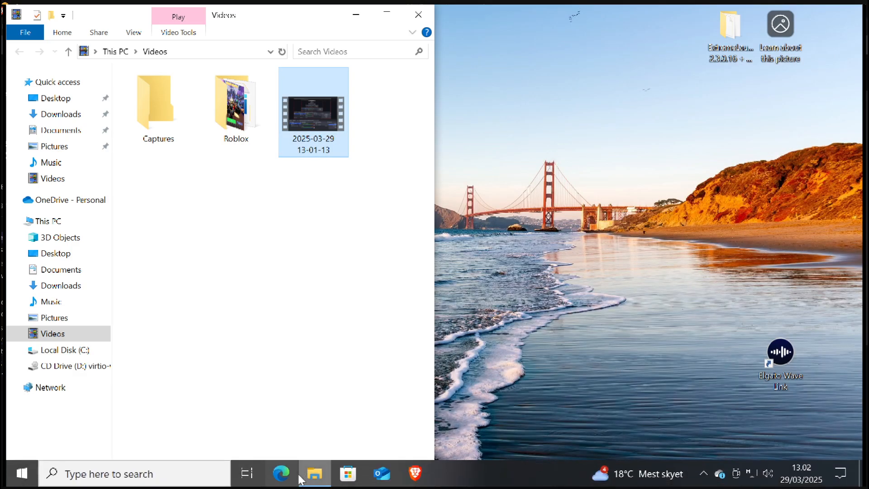
pyautogui.click(414, 473)
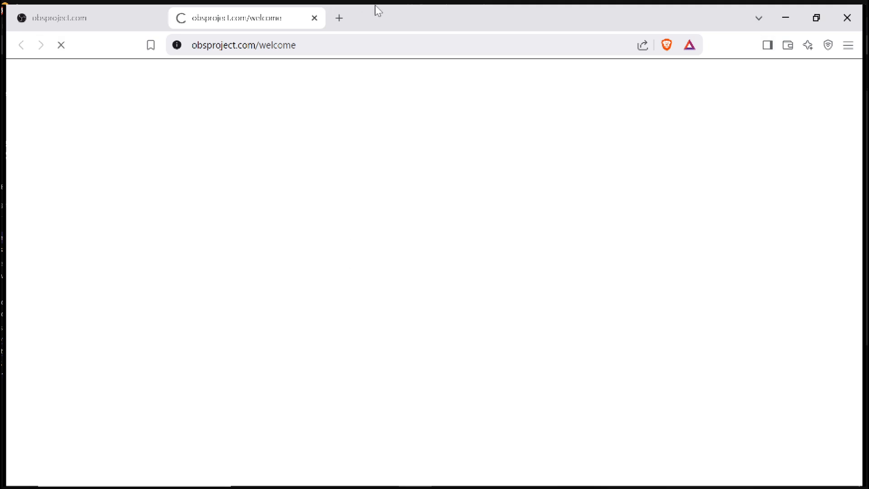
pyautogui.press('super+Right')
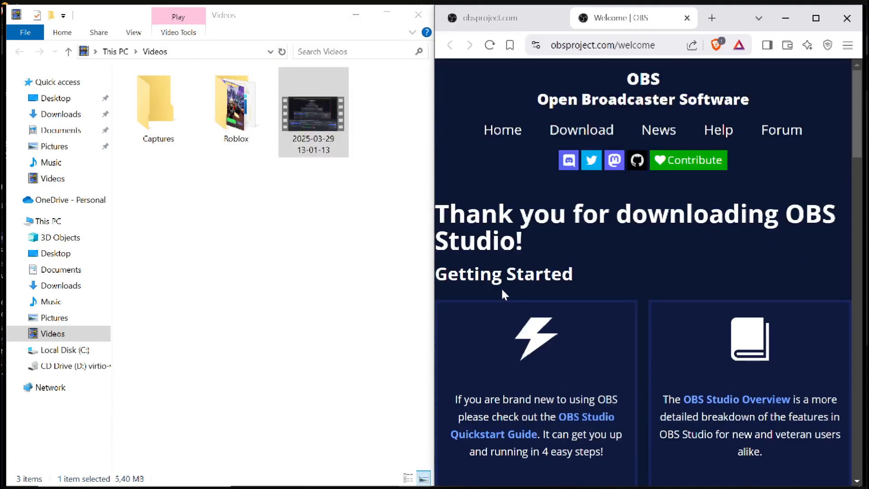
# - Load google.dk in the browser and open Google Drive (Drev) from Google's list of services
pyautogui.click(596, 44)
pyautogui.write('h')
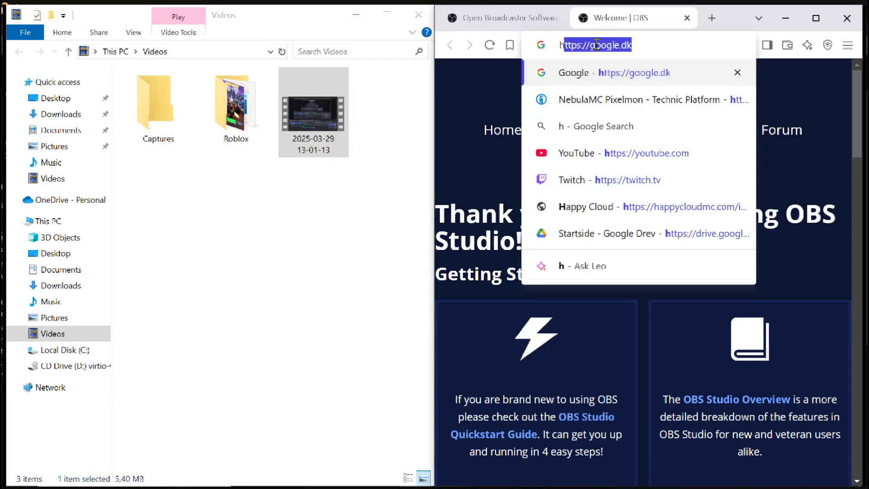
pyautogui.press('BackSpace')
pyautogui.press('BackSpace')
pyautogui.write('go')
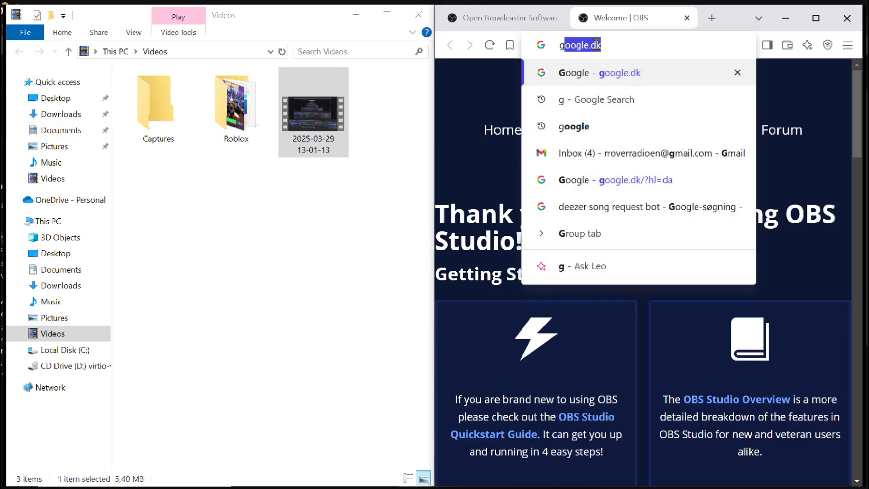
pyautogui.press('Return')
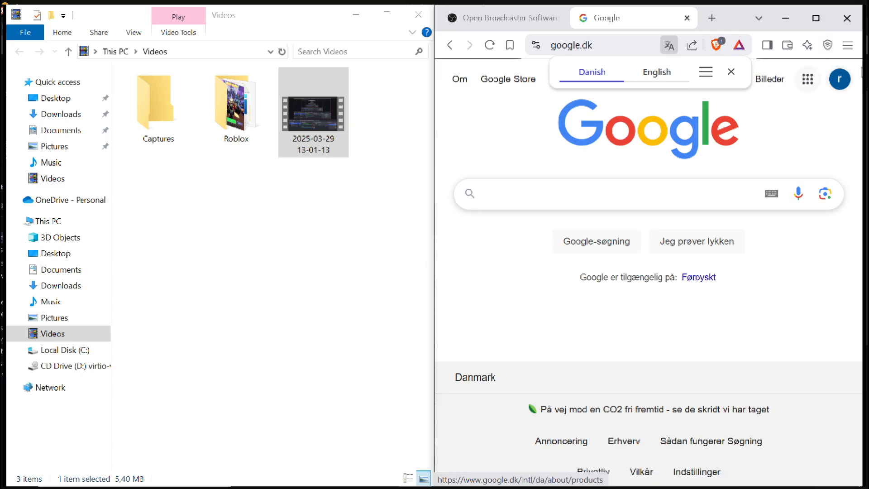
pyautogui.click(805, 82)
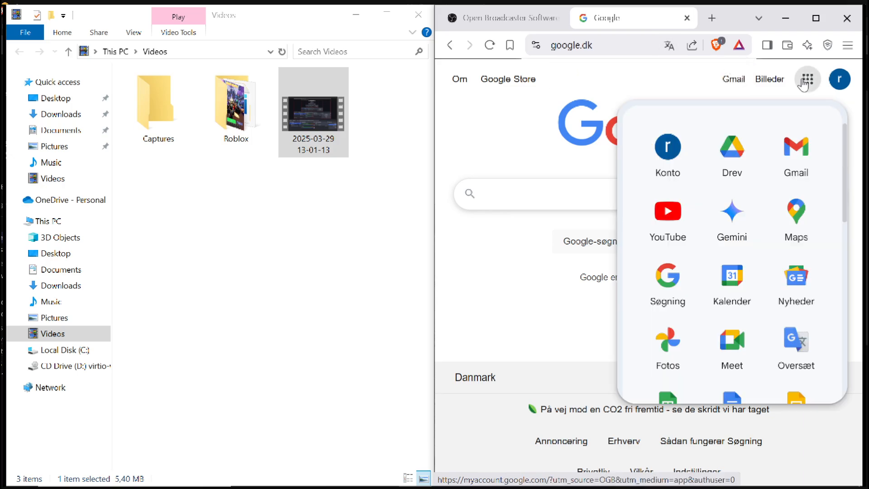
pyautogui.click(738, 156)
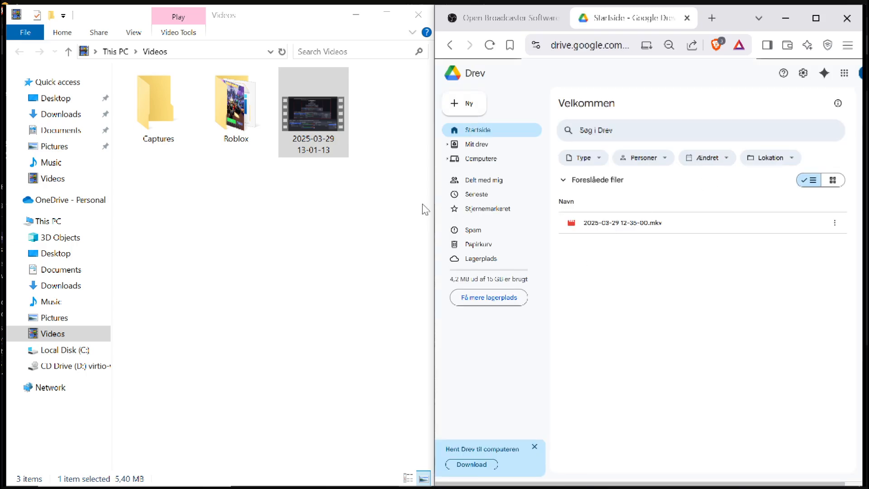
pyautogui.click(343, 154)
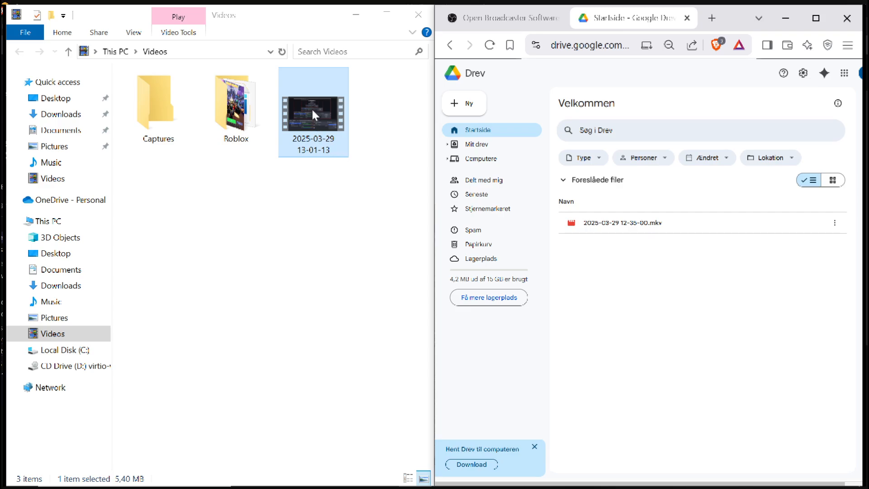
pyautogui.moveTo(312, 110); pyautogui.dragTo(318, 247)
pyautogui.click(472, 146)
pyautogui.click(309, 133)
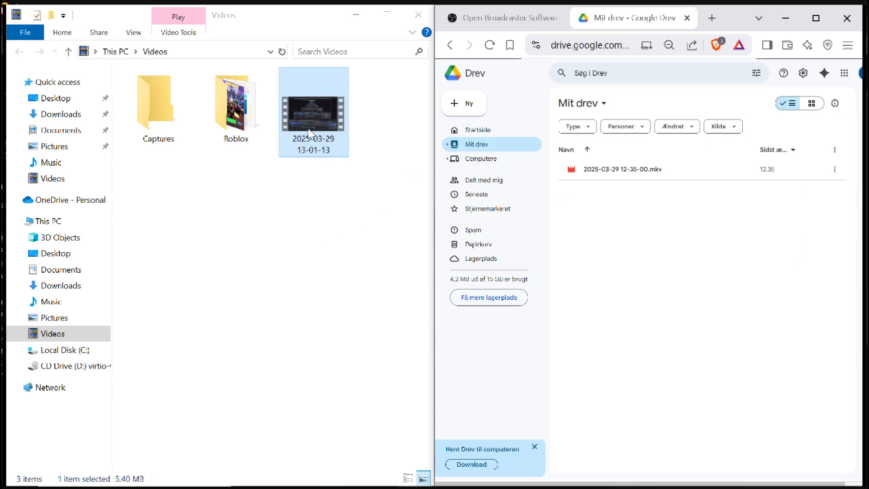
pyautogui.moveTo(309, 133); pyautogui.dragTo(635, 272)
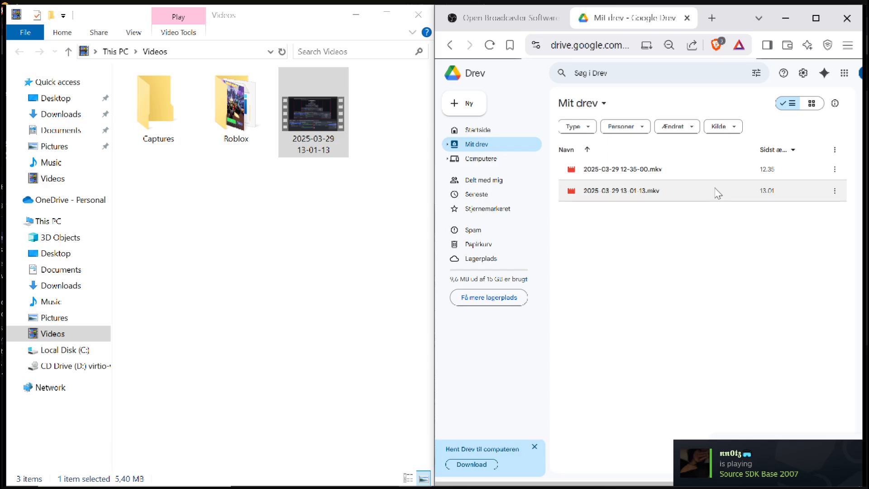
pyautogui.click(835, 191)
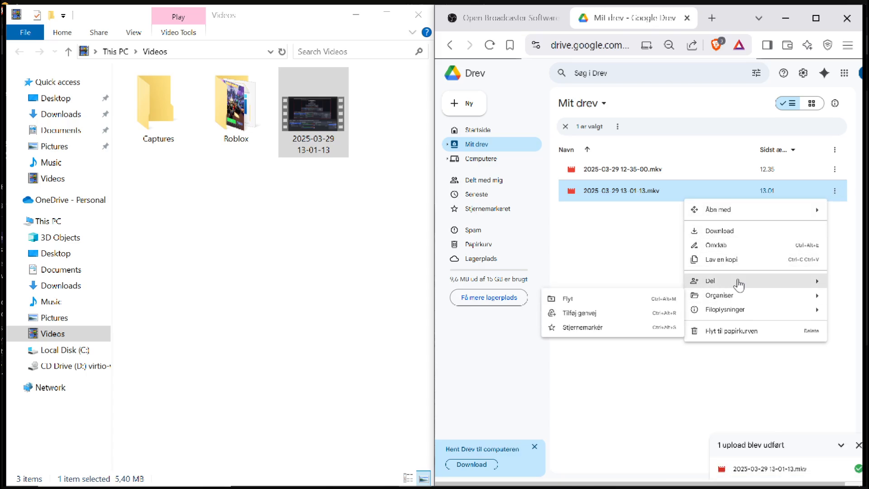
pyautogui.moveTo(739, 284)
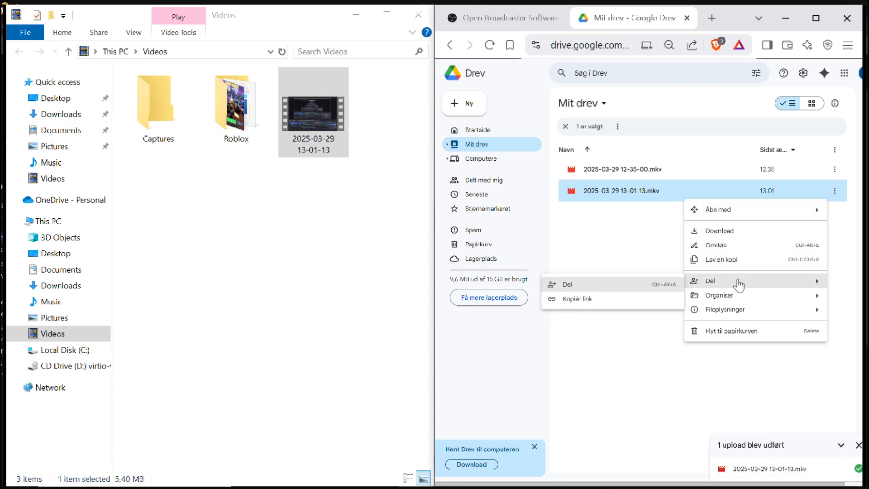
pyautogui.click(571, 300)
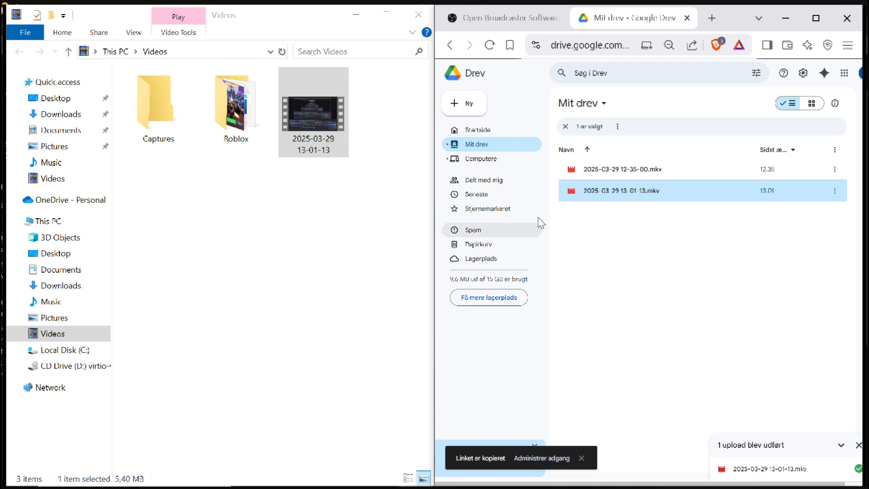
# - Paste the copied Drive link into the browser's address and open the video's page
pyautogui.moveTo(605, 199)
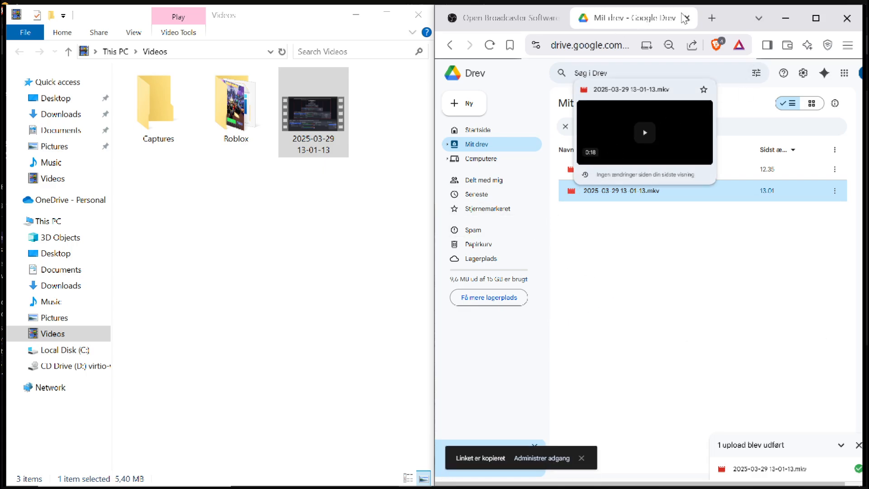
pyautogui.click(610, 52)
pyautogui.rightClick(612, 54)
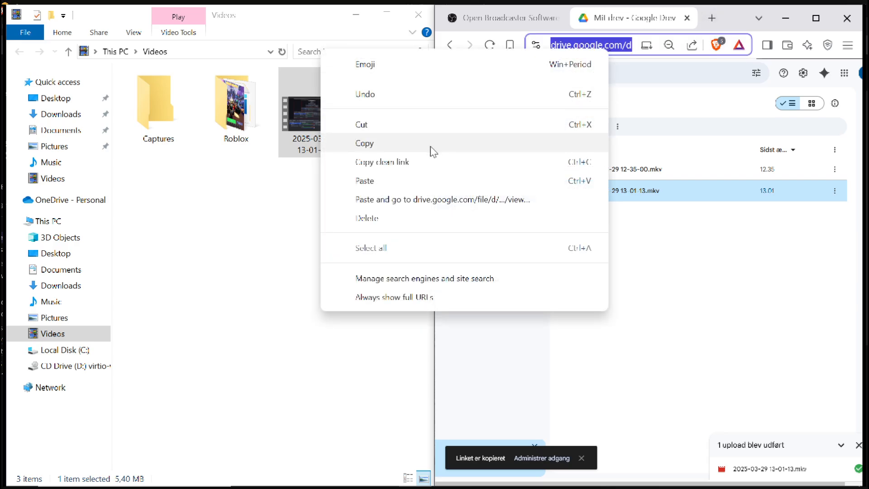
pyautogui.click(410, 182)
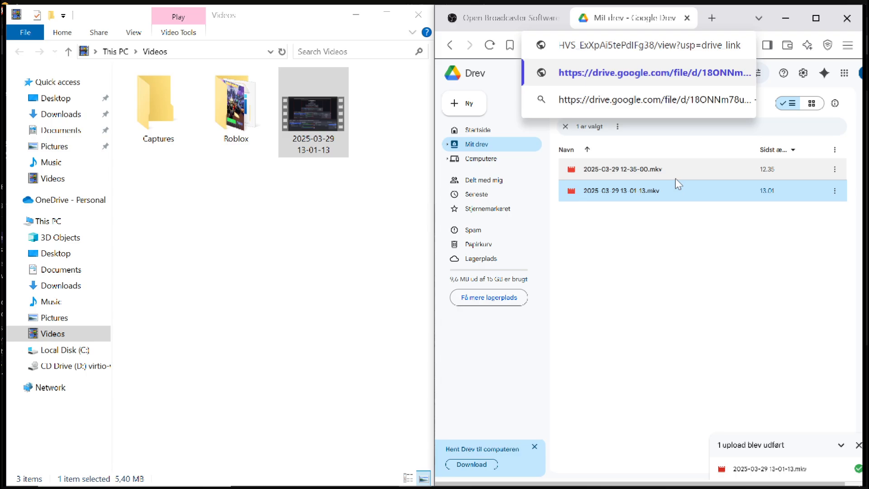
pyautogui.press('Return')
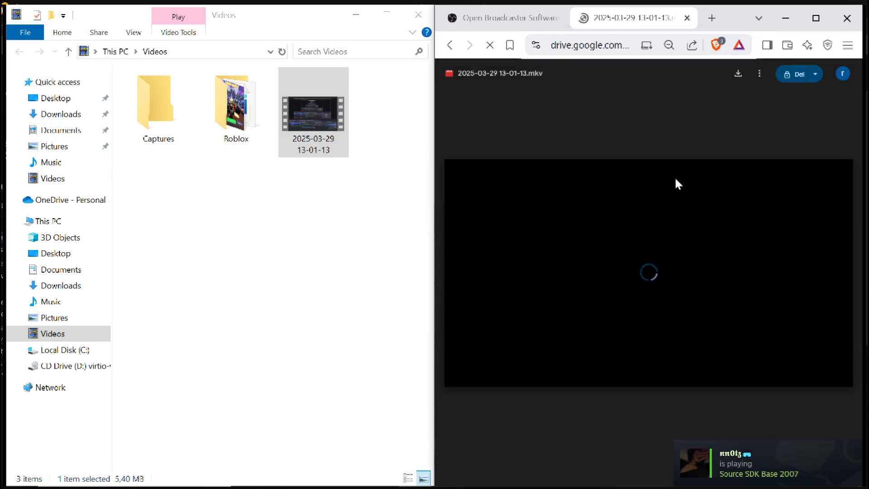